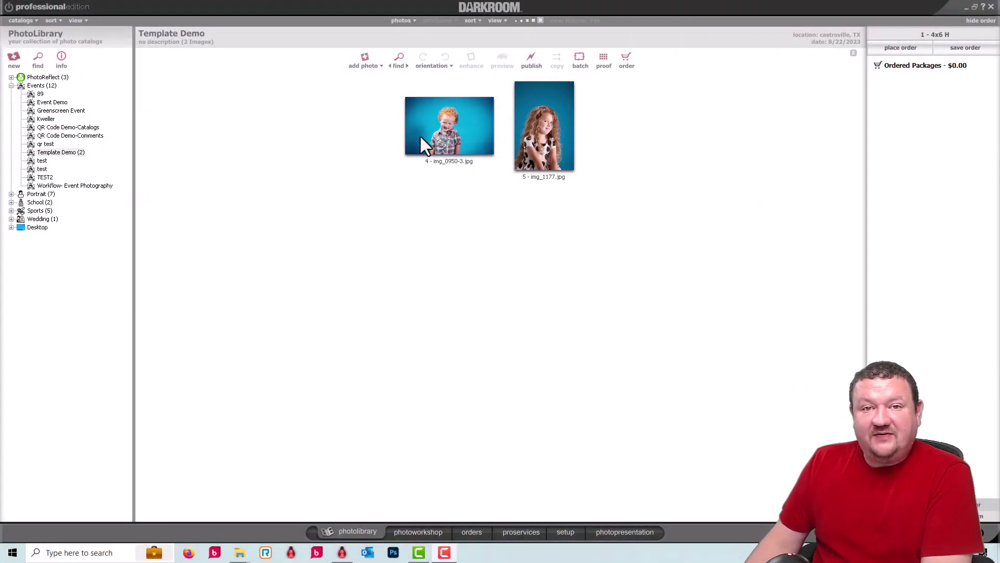
Select the boy's photo, img_0950-3, in the Template Demo event
left_click(420, 135)
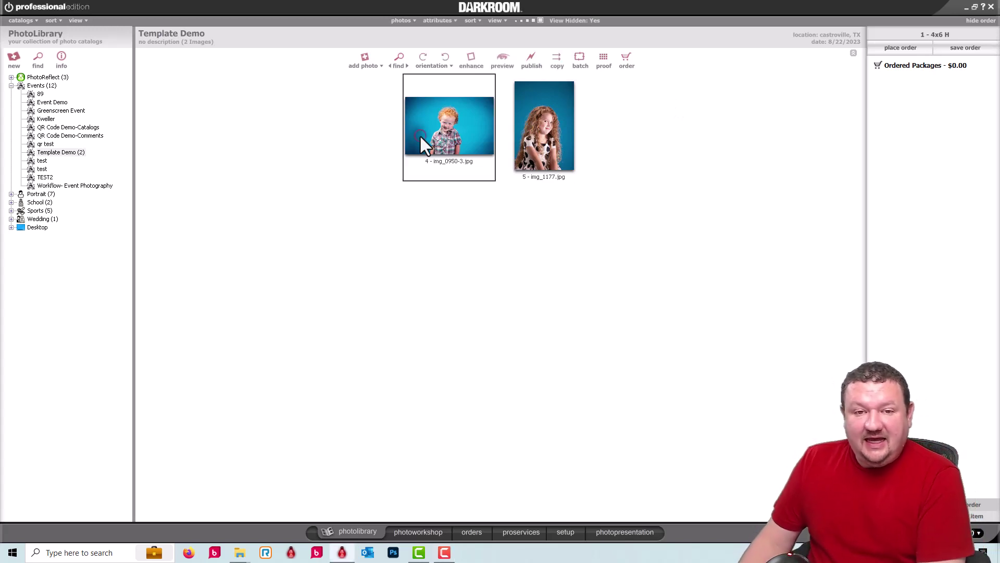
Border the boy's photo with 4x6 ED-H and the girl's with 4x6 ED-V, adding the girl to the 4x6 H order
left_click(417, 531)
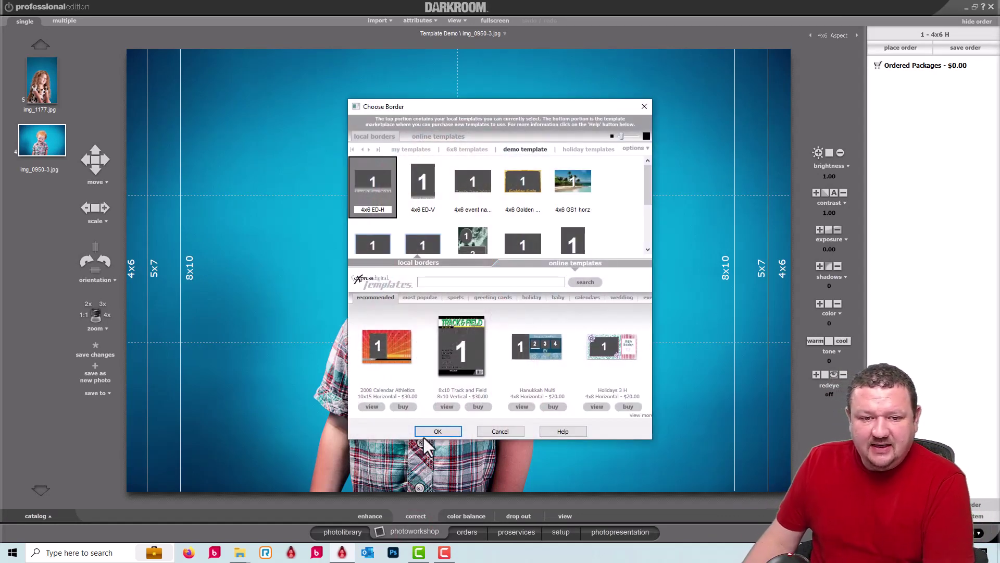
left_click(439, 432)
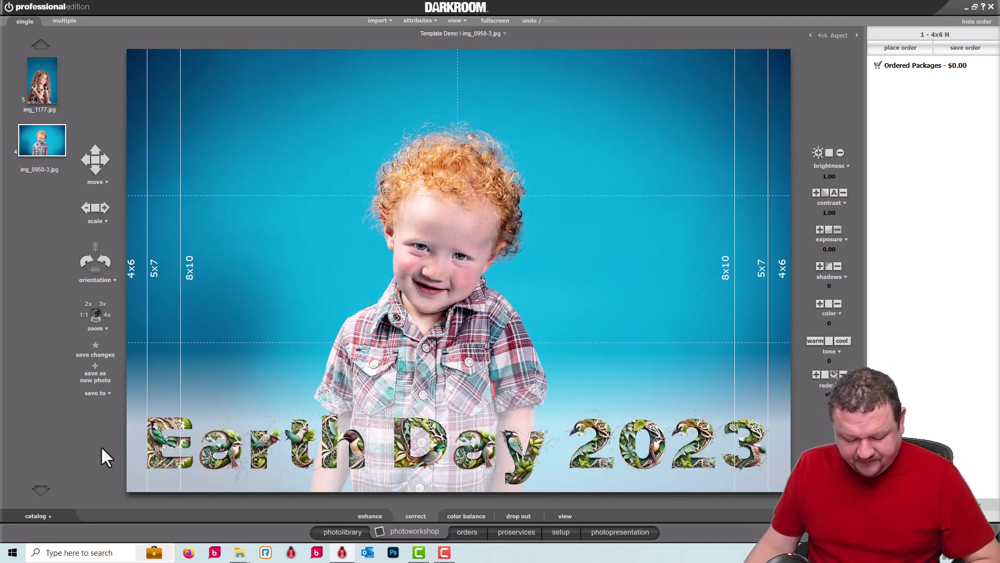
left_click(32, 76)
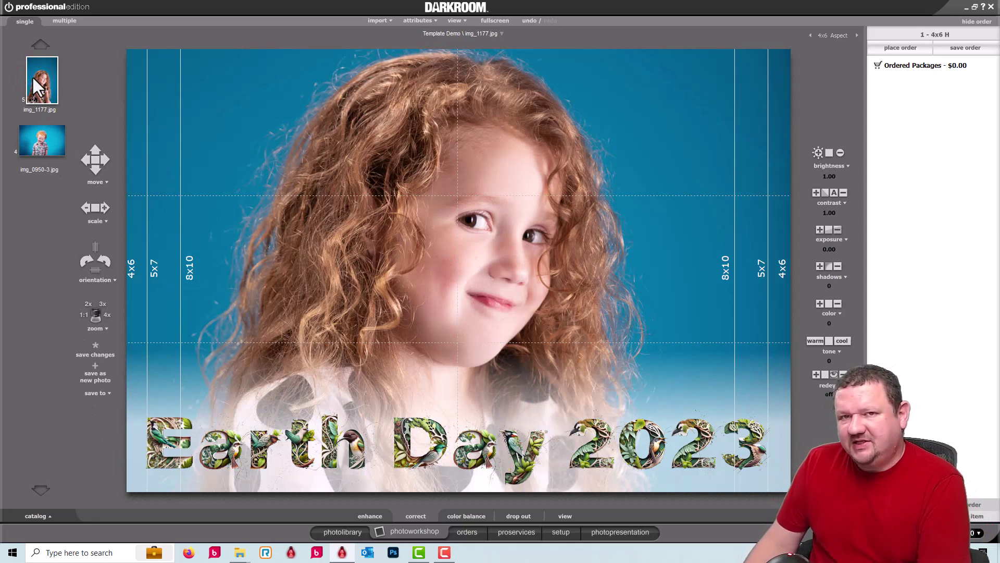
double_click(474, 468)
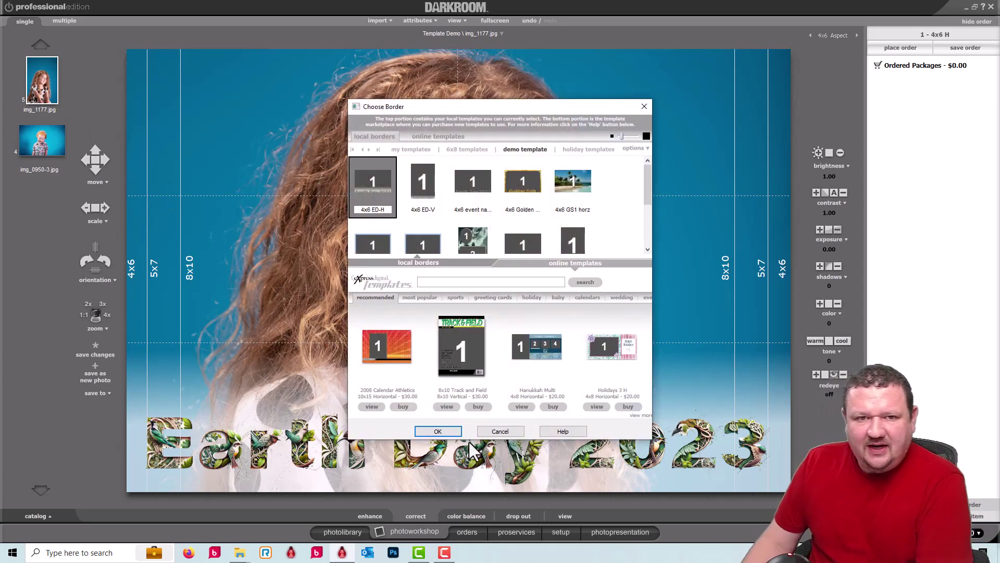
left_click(426, 183)
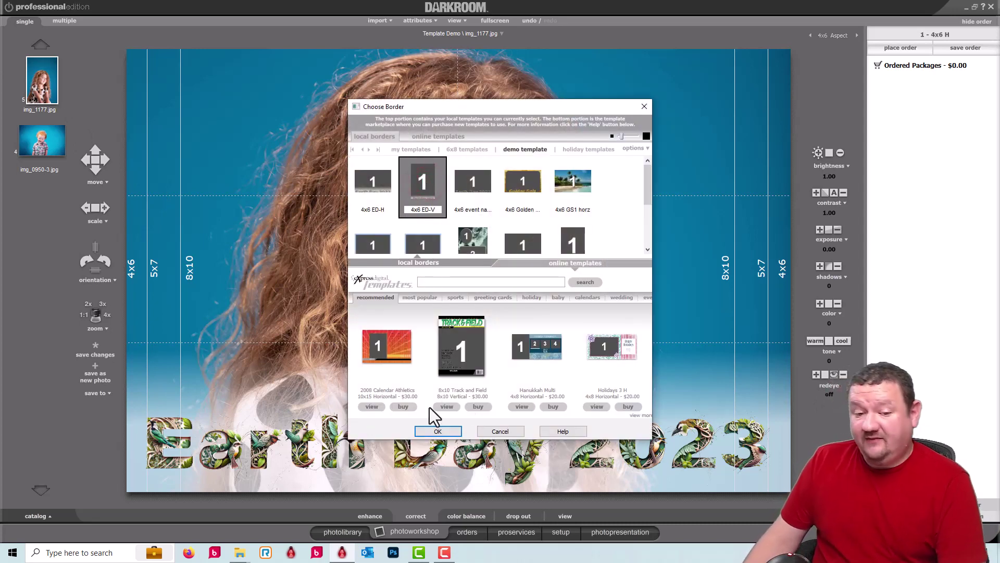
left_click(437, 432)
left_click(433, 442)
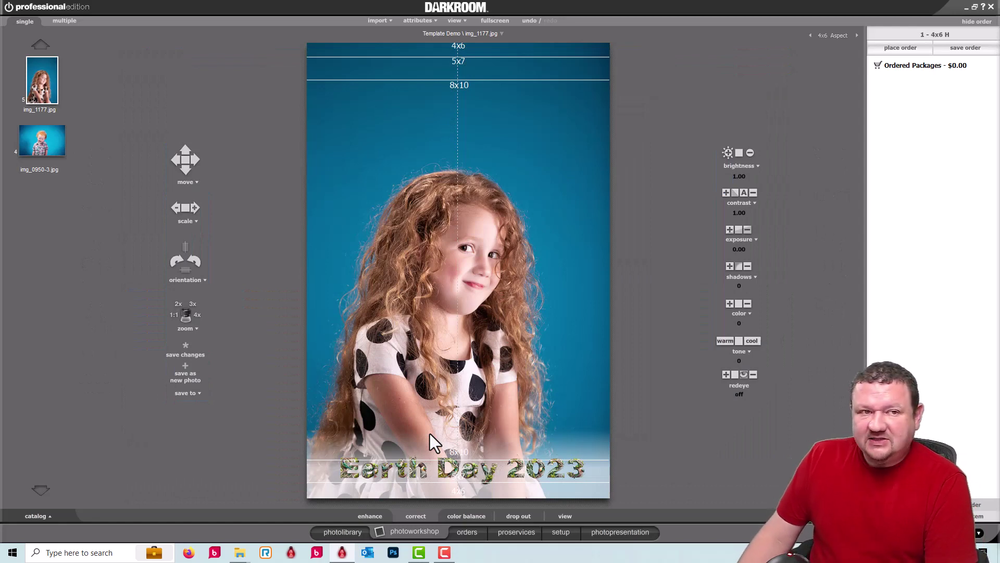
left_click(941, 36)
Reapply the 4x6 ED-H border to the boy's photo and add it to the 4x6 H order
left_click(31, 142)
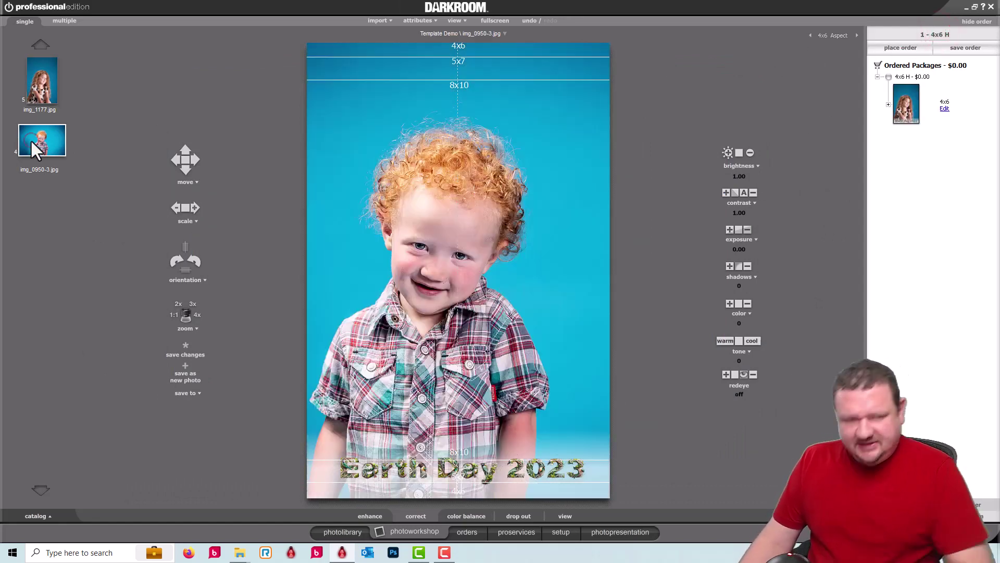
key("ctrl+b")
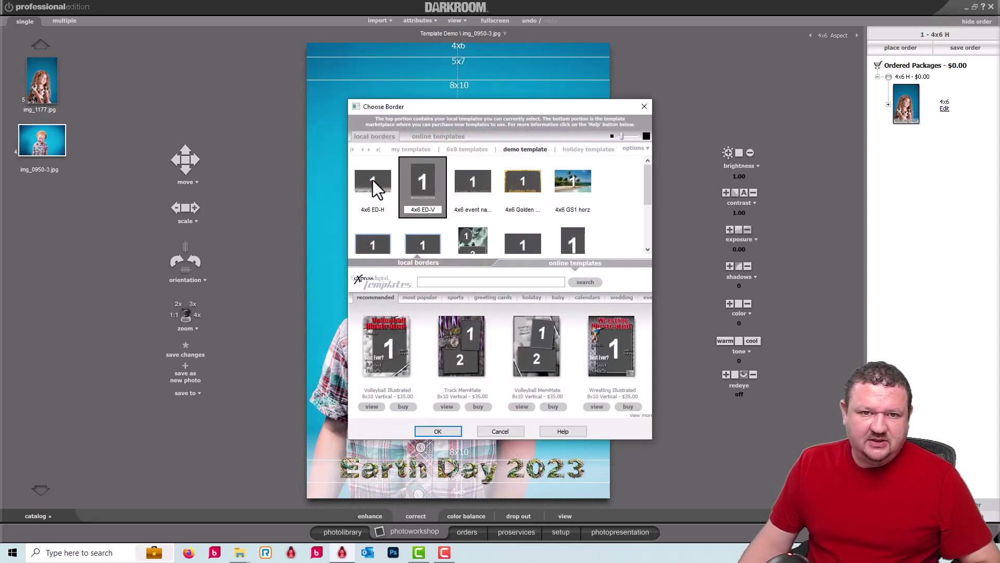
left_click(374, 185)
left_click(438, 431)
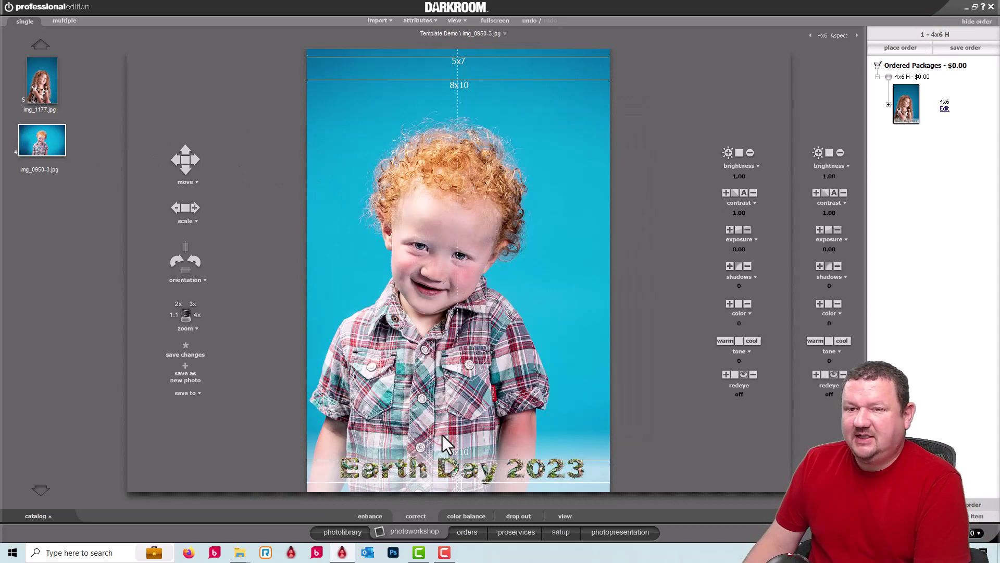
left_click(930, 36)
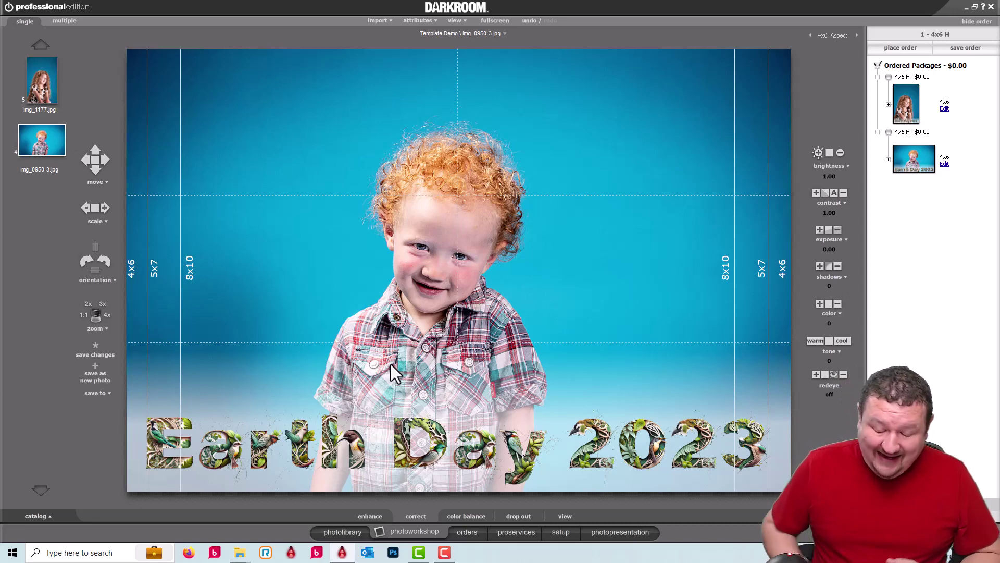
In setup, view the Demo Template's 4x6 ED-H and ED-V borders, then open the Template Demo 4x6 H package
left_click(566, 533)
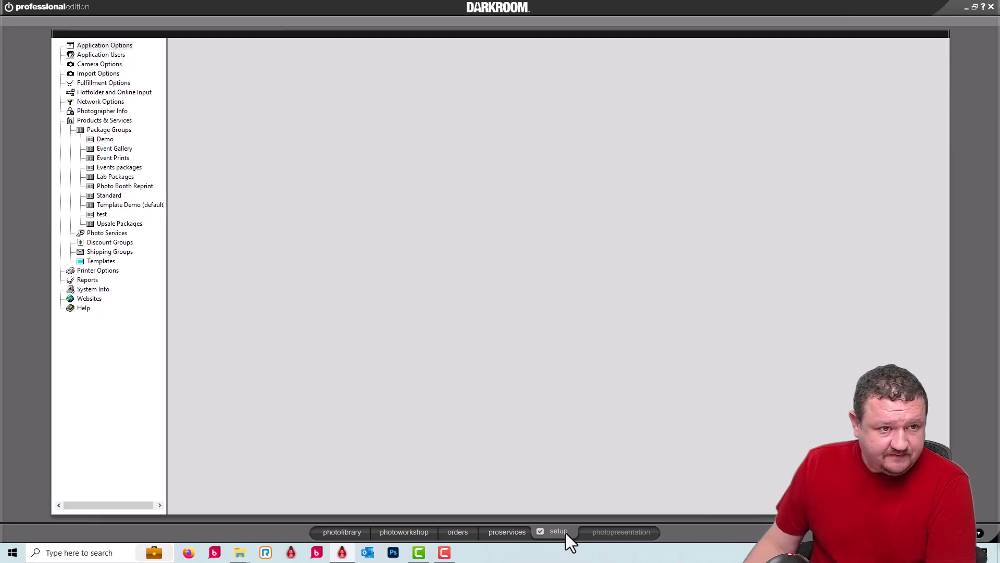
left_click(84, 260)
left_click(132, 288)
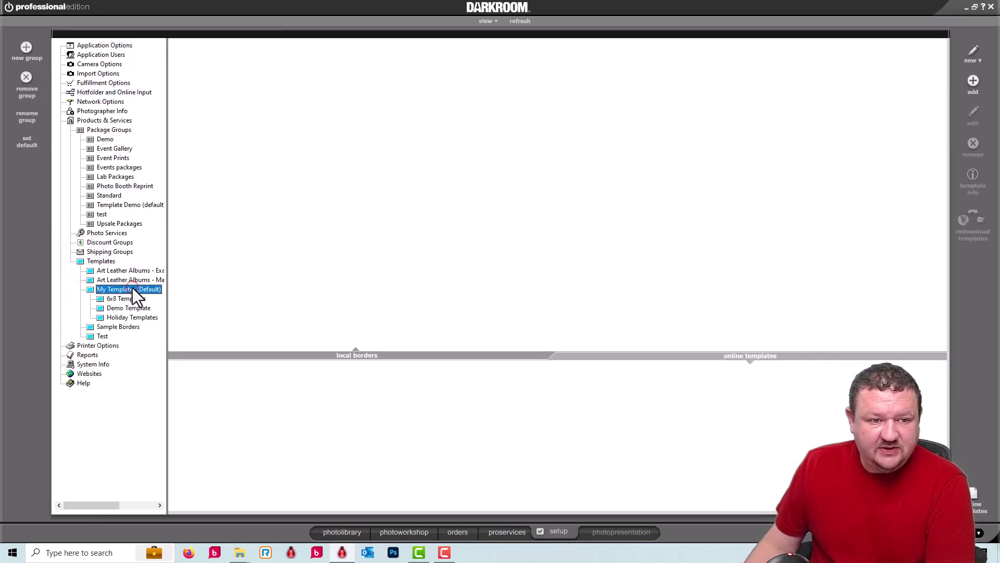
left_click(126, 310)
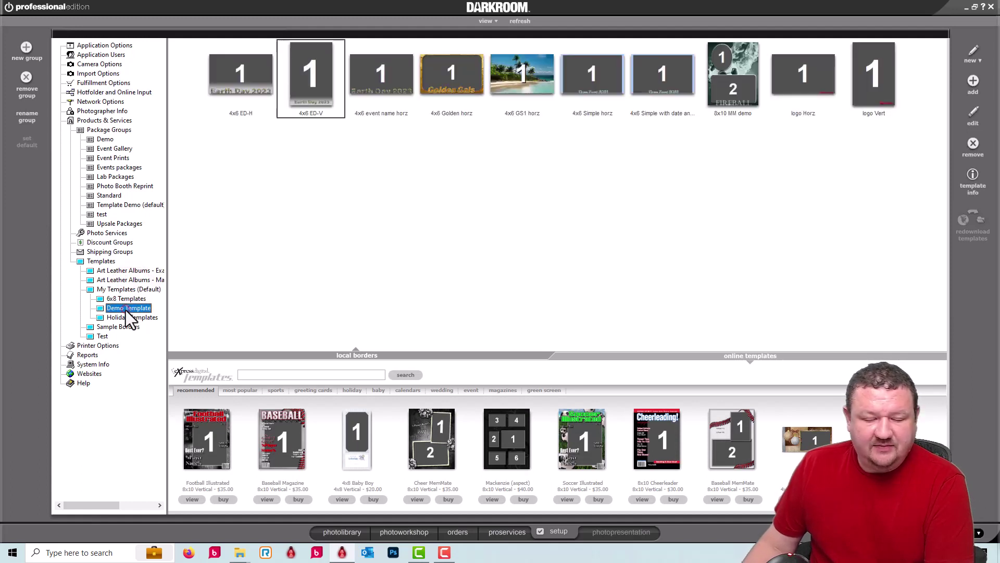
left_click(273, 77)
left_click(327, 80)
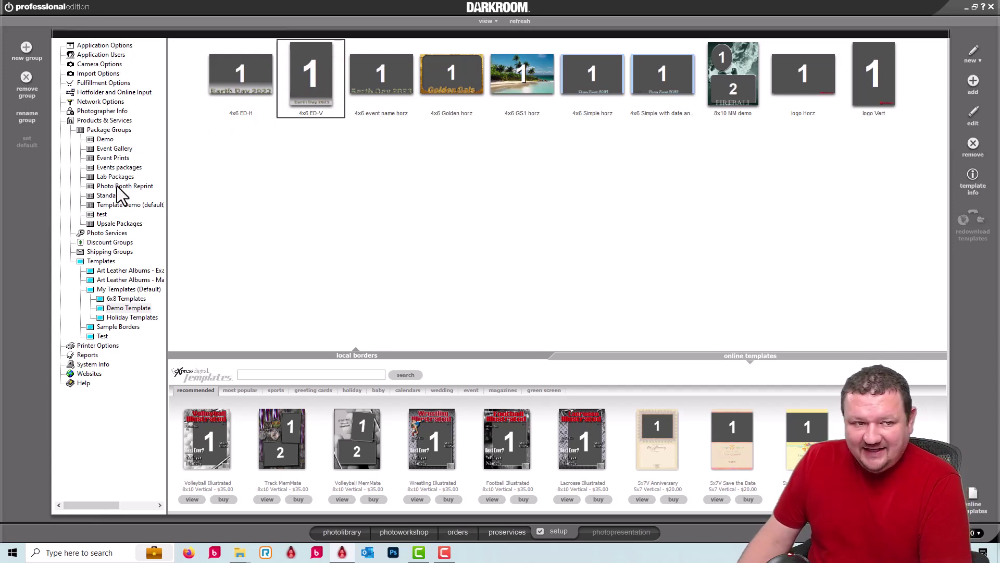
left_click(122, 204)
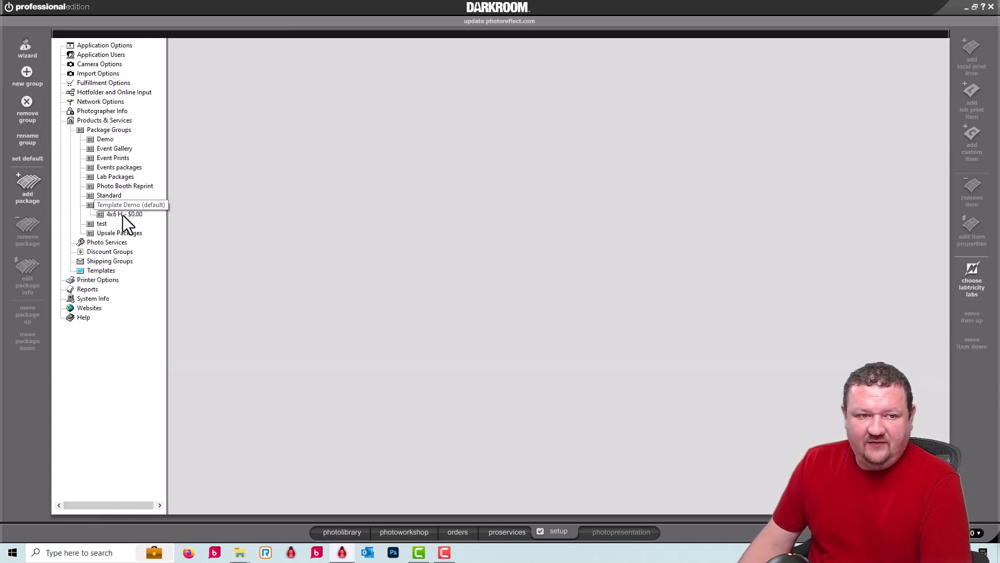
left_click(123, 216)
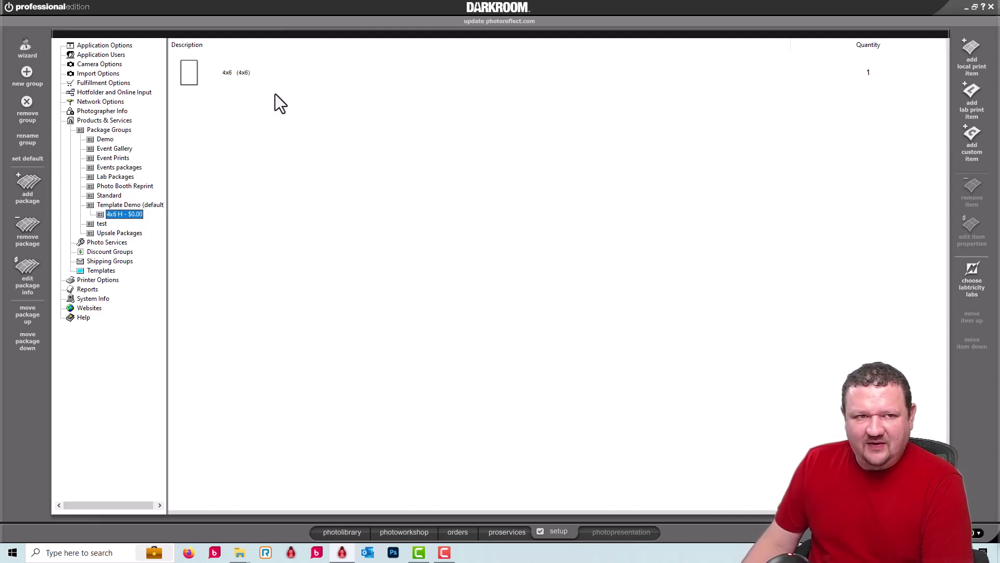
Set the 4x6 H package's 4x6 print item to always use the 4x6 ED-H border from Demo Template
double_click(683, 72)
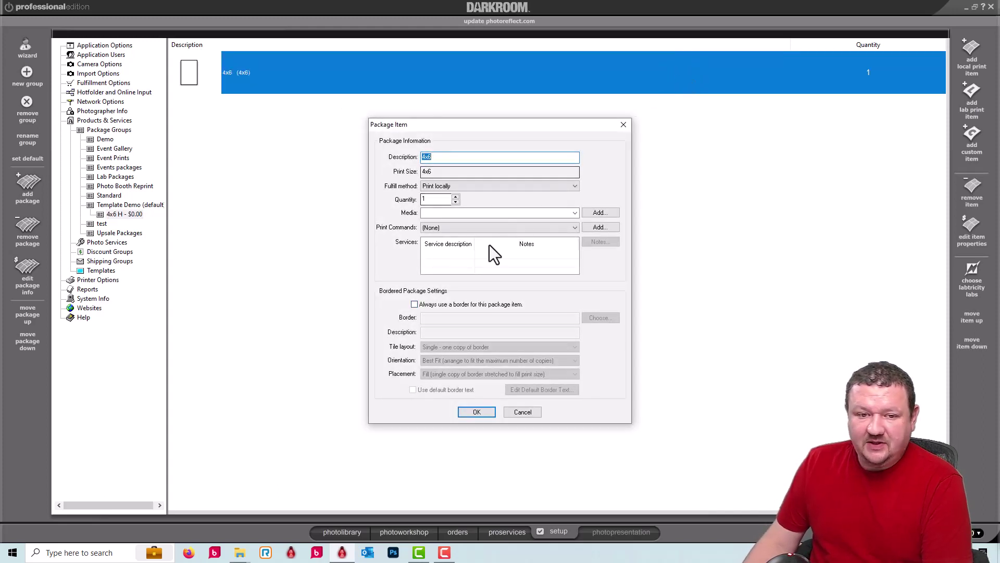
left_click(415, 305)
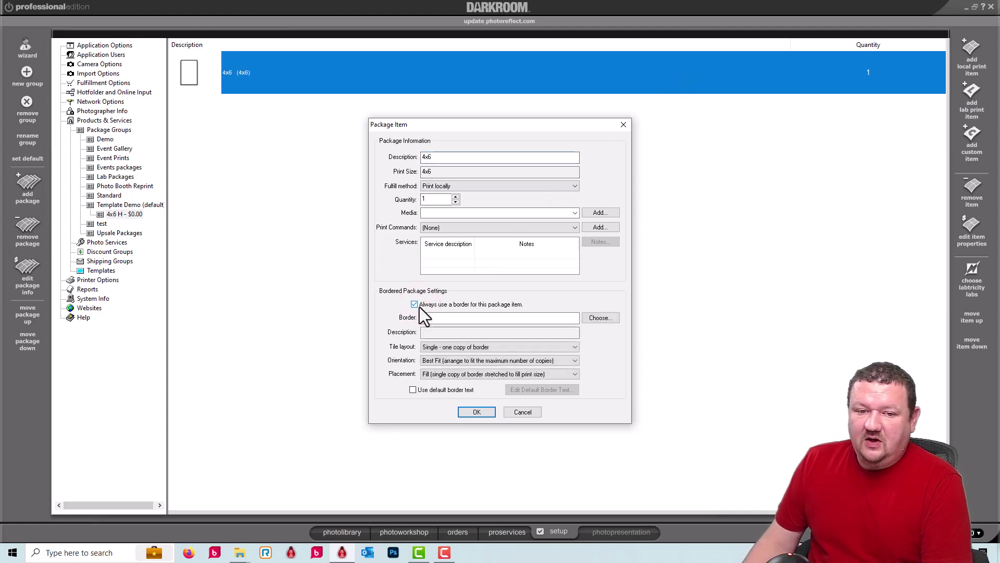
left_click(604, 318)
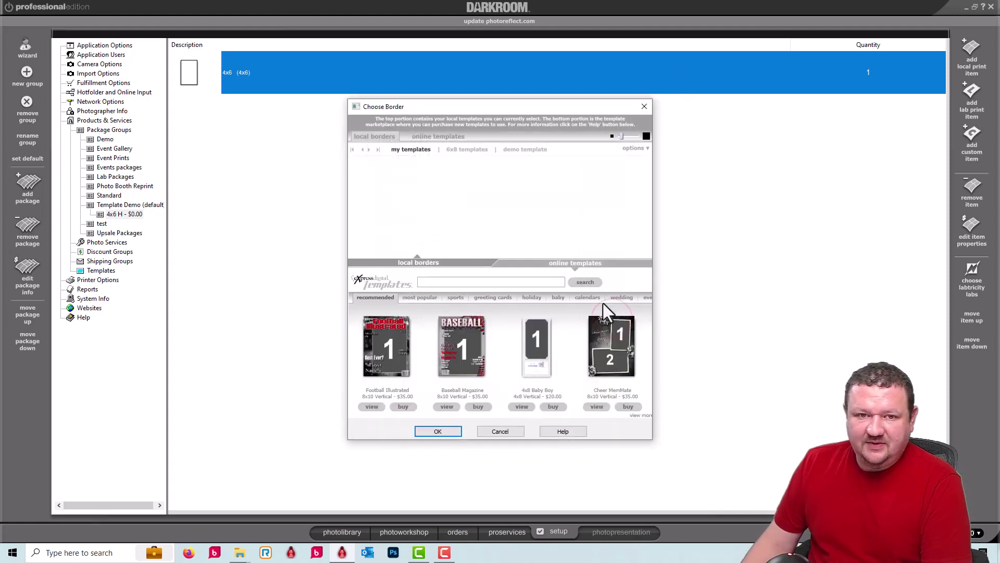
left_click(520, 149)
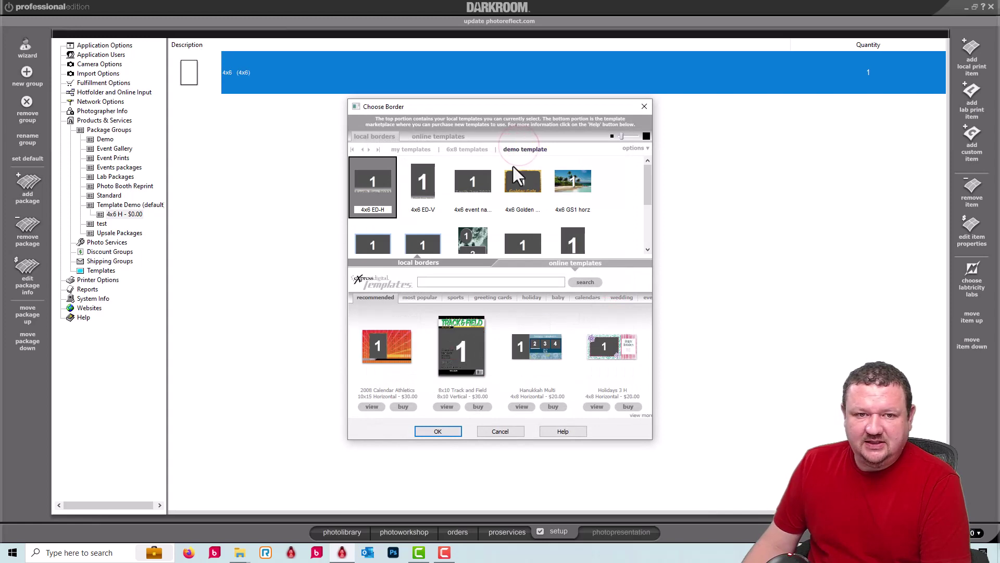
left_click(436, 429)
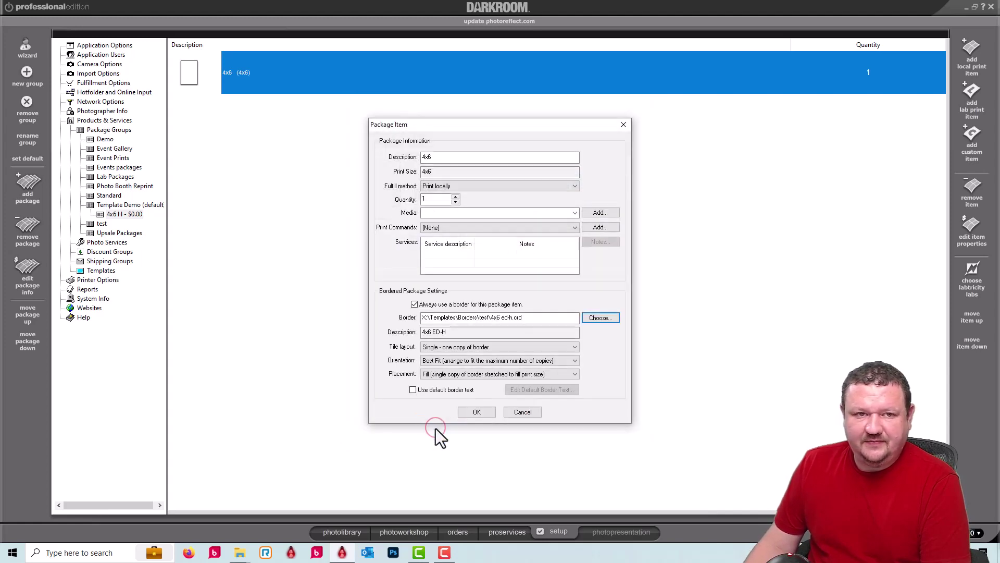
left_click(477, 412)
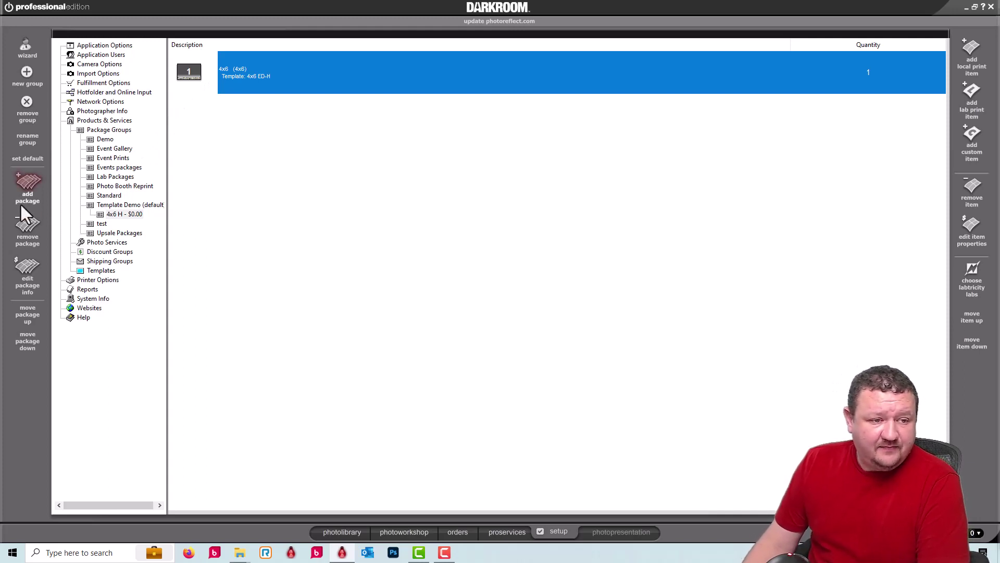
Add a new package named '4x6 V' to Template Demo containing one 4x6 local print
left_click(19, 187)
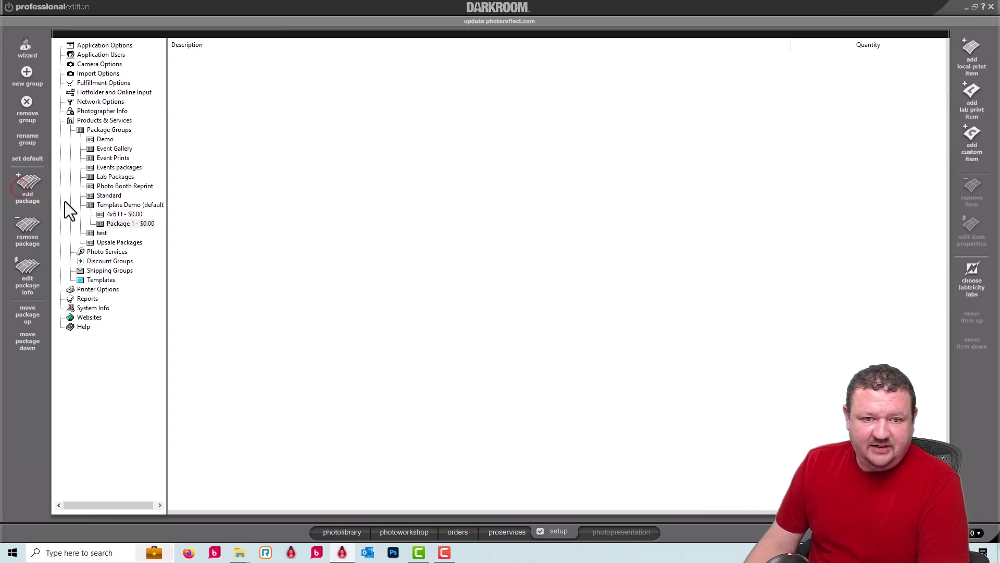
type("4x6 ")
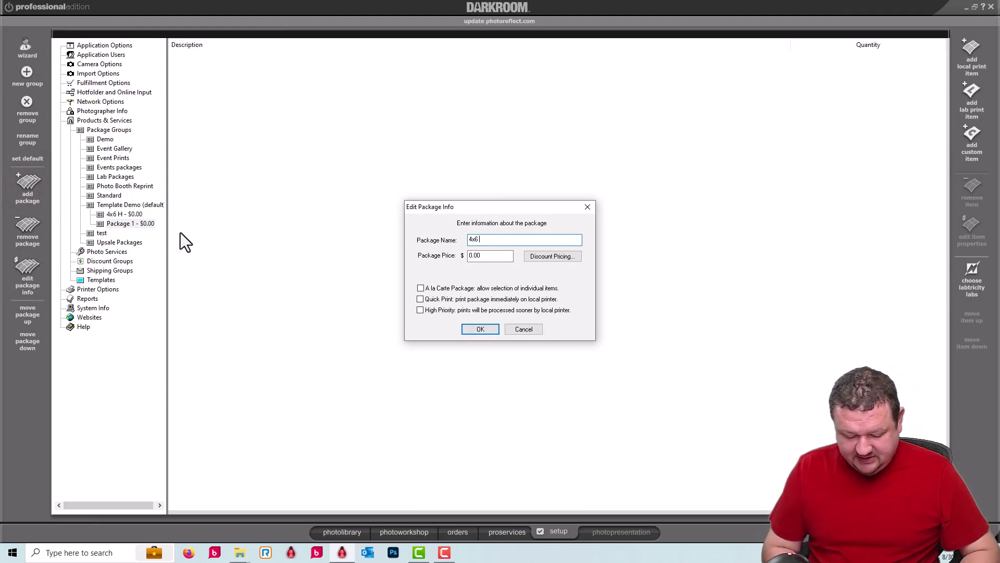
type("V")
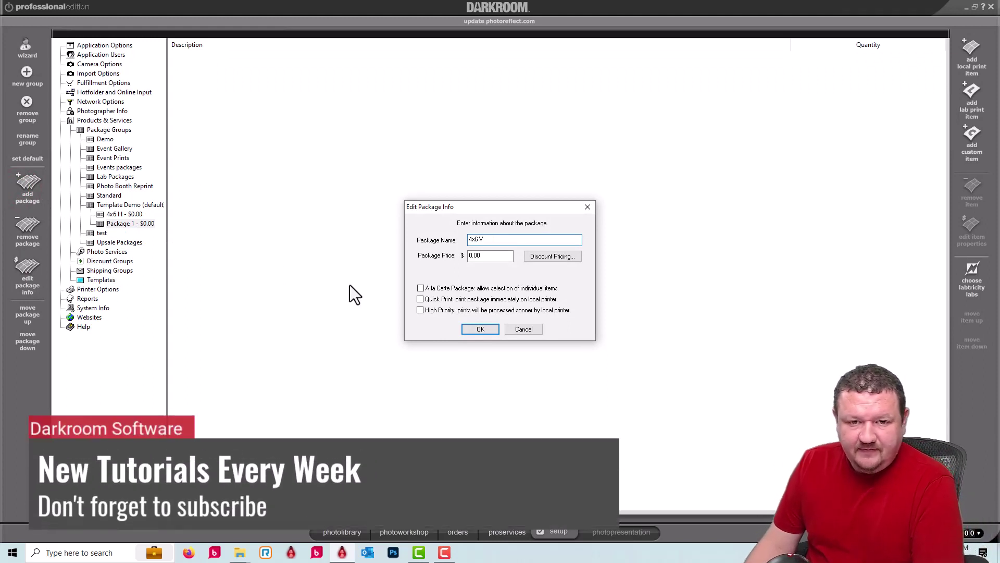
left_click(487, 329)
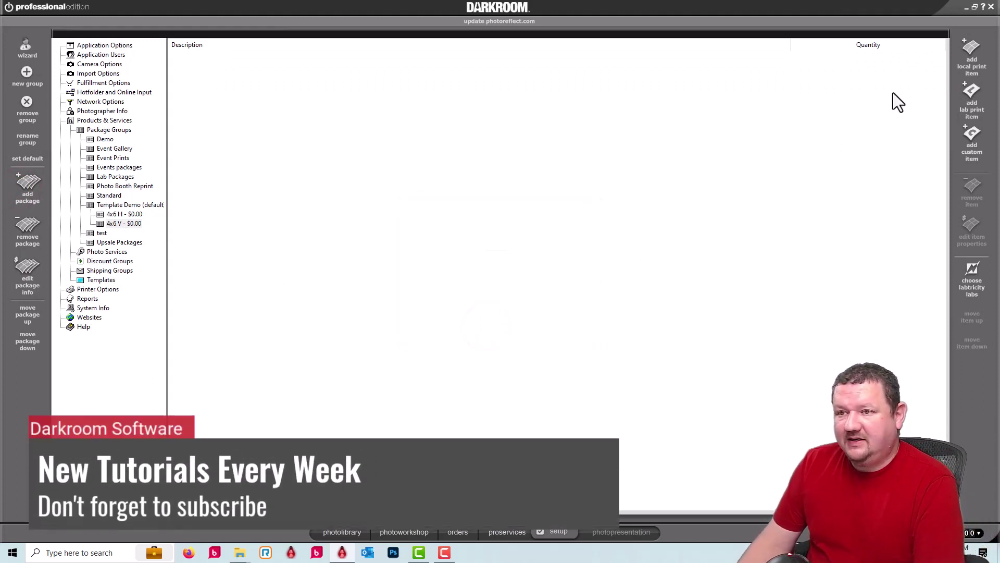
left_click(969, 46)
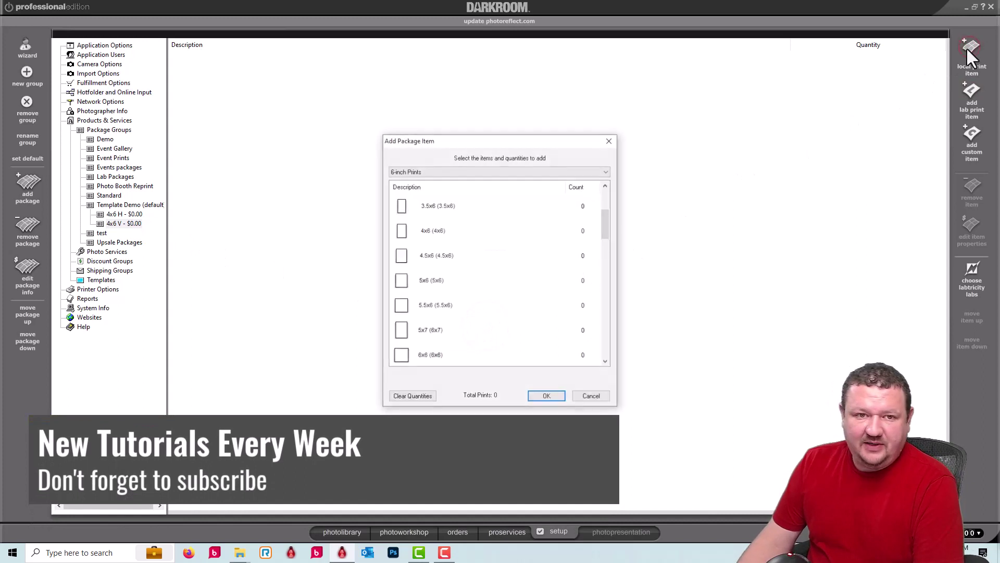
left_click(403, 235)
left_click(546, 397)
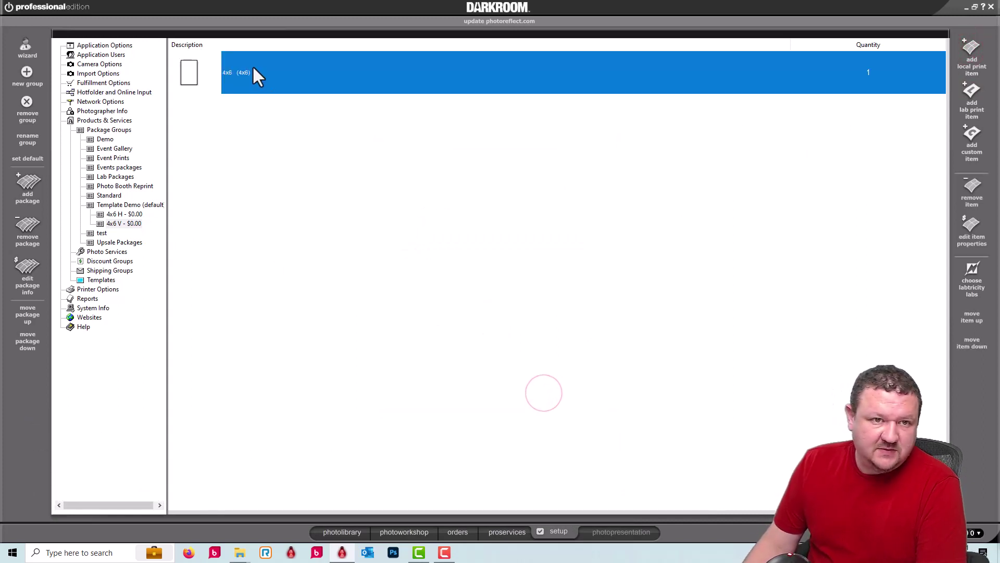
Make the 4x6 V package's print always use the 4x6 ED-V border from Demo Template
left_click(465, 304)
left_click(603, 319)
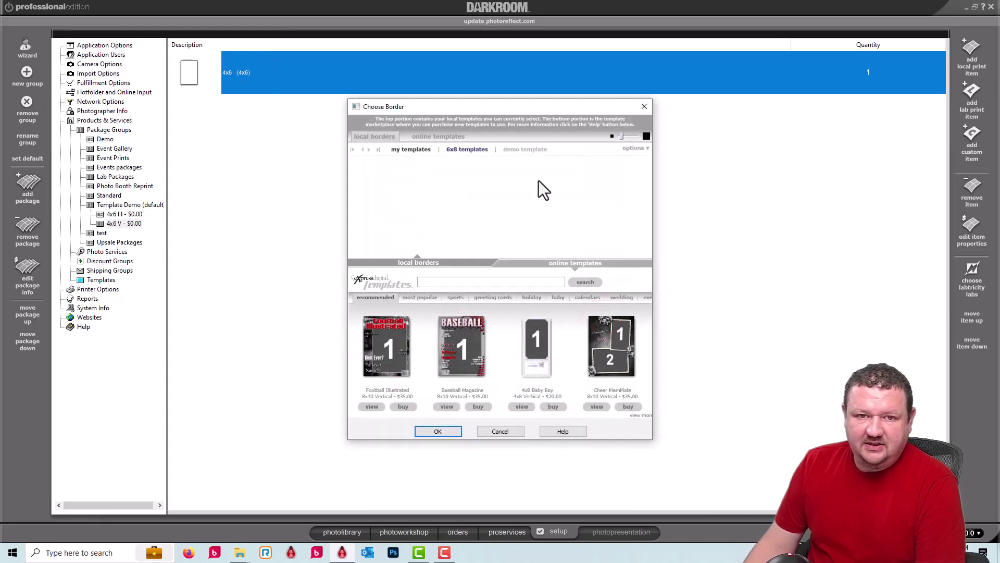
left_click(525, 150)
left_click(422, 190)
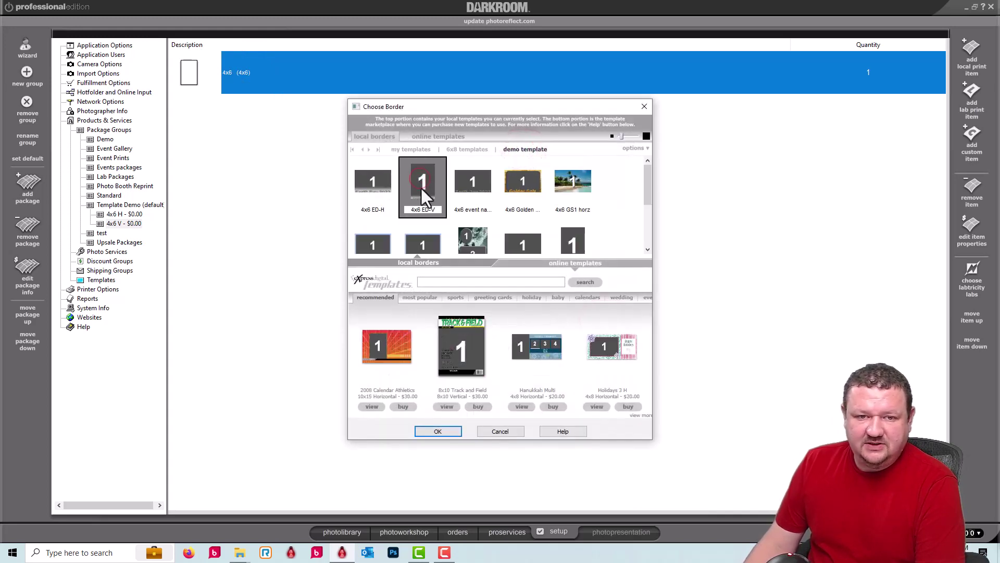
left_click(446, 430)
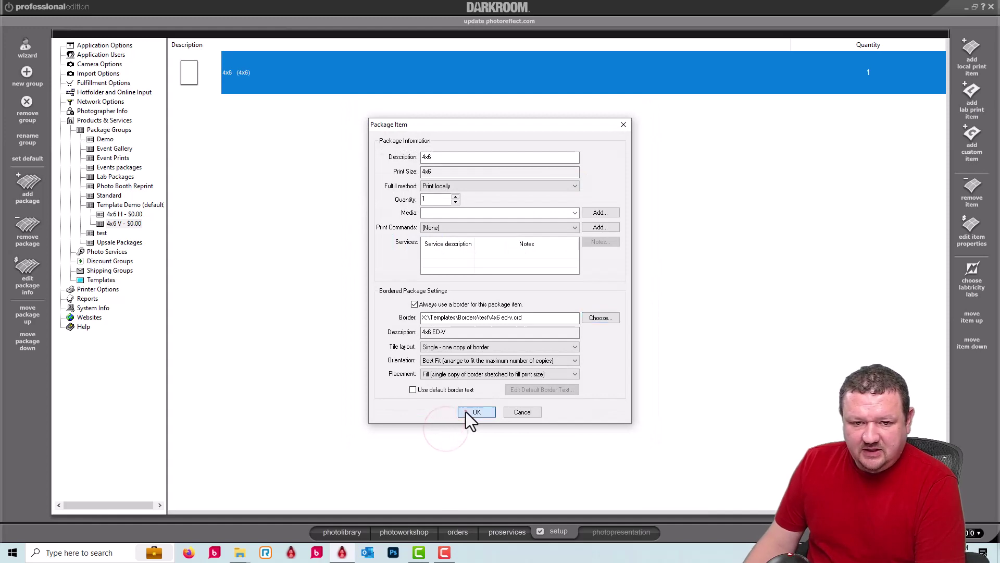
left_click(466, 411)
Clear the entire current order
left_click(406, 537)
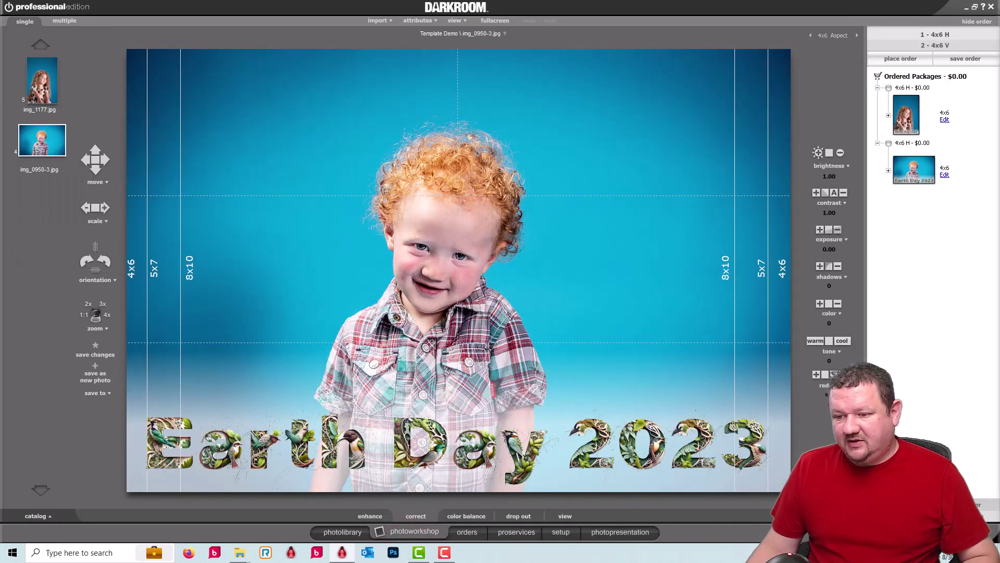
left_click(970, 504)
left_click(503, 305)
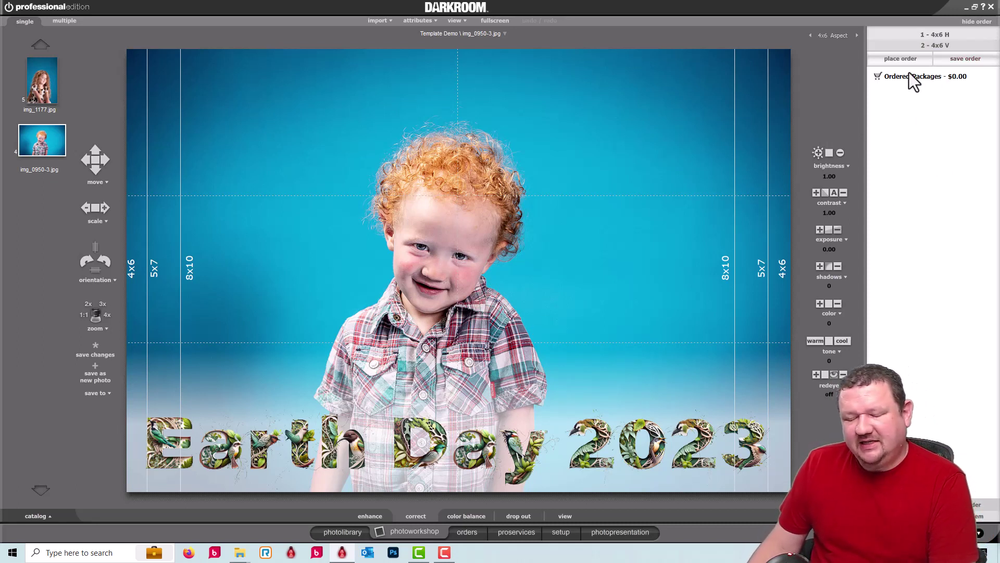
Scale the girl's portrait to fill the print and preview it with its border
left_click(45, 78)
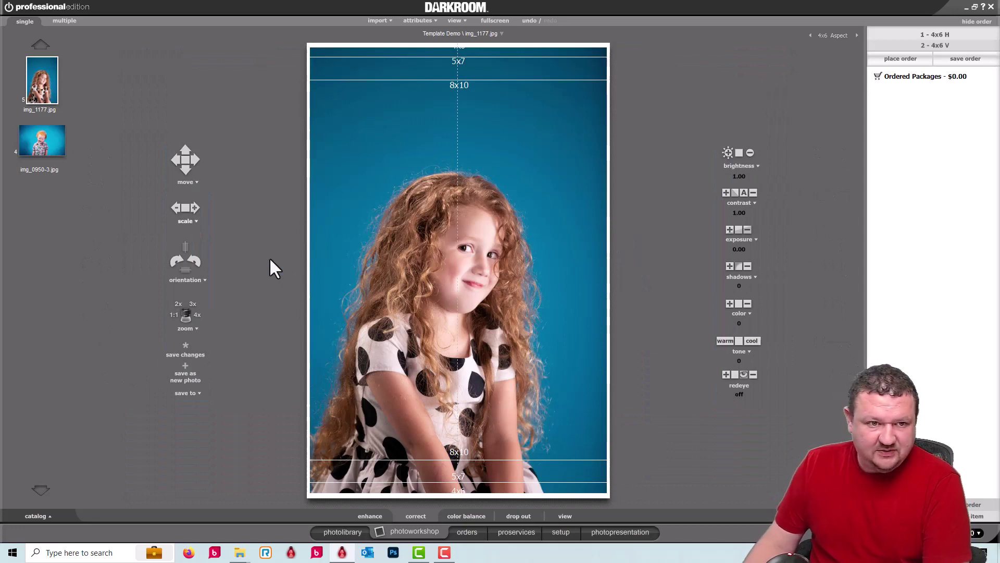
left_click(188, 204)
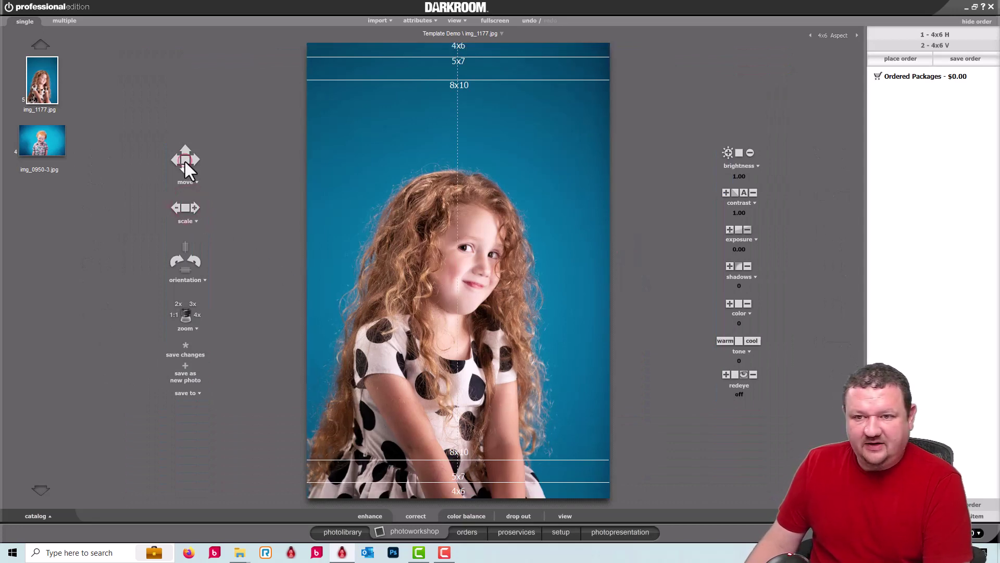
left_click(370, 516)
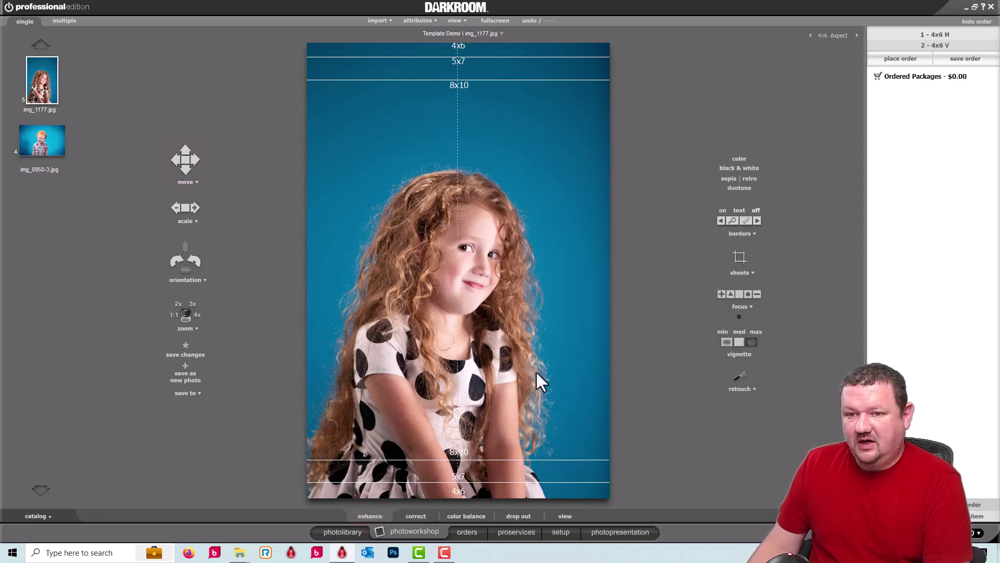
left_click(723, 211)
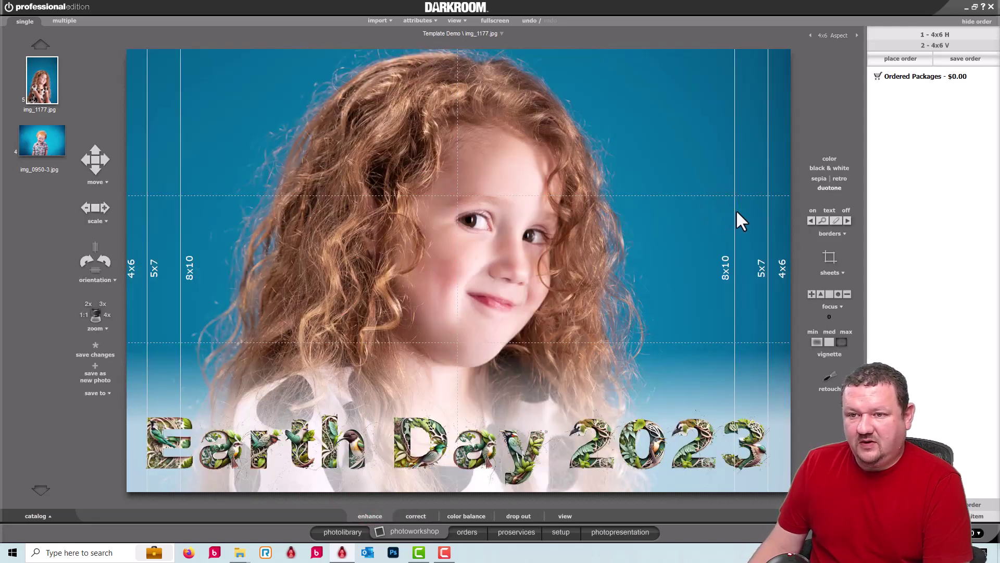
left_click(847, 210)
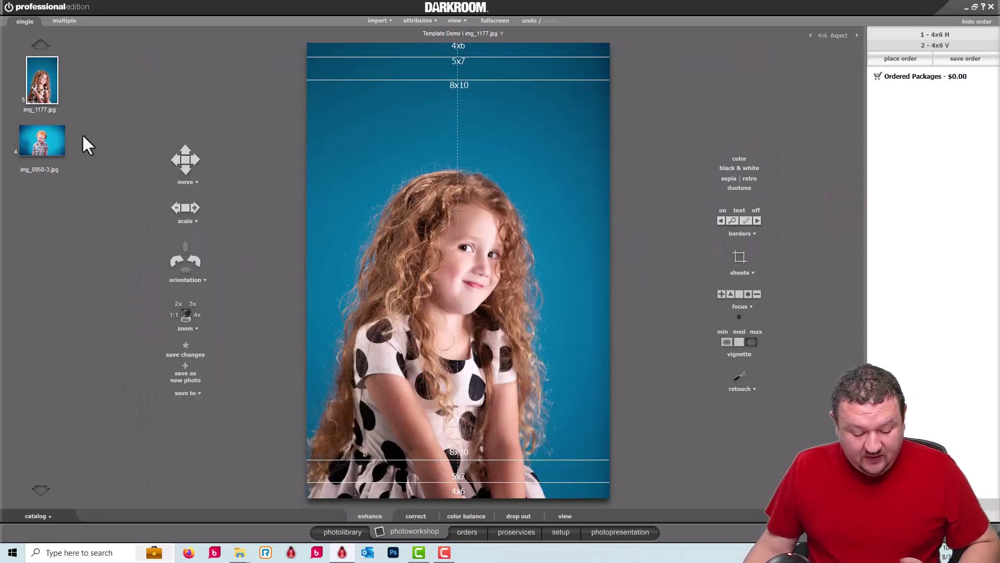
Order a 4x6 H package of the boy's photo and 4x6 V packages of the girl's photo
left_click(58, 136)
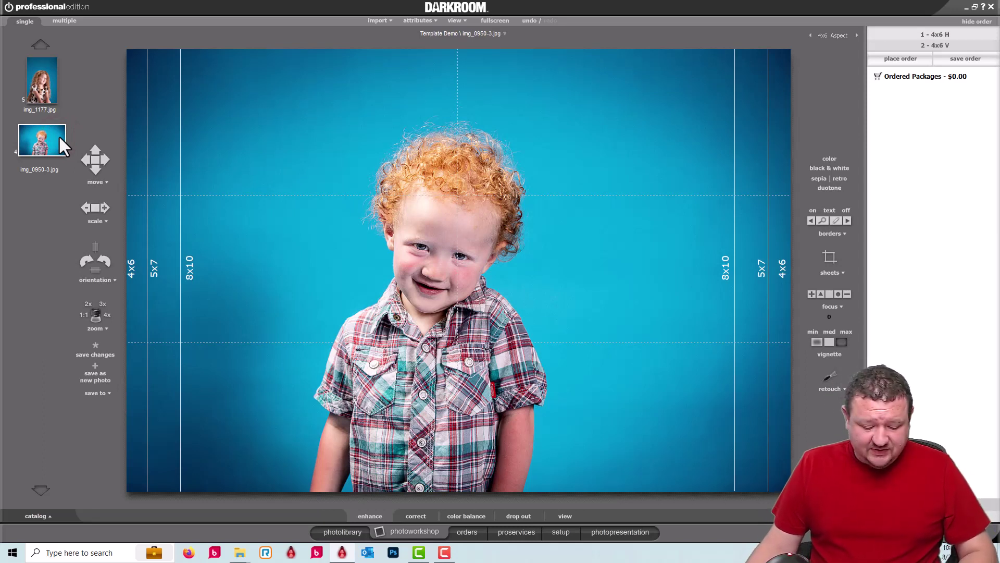
key("1")
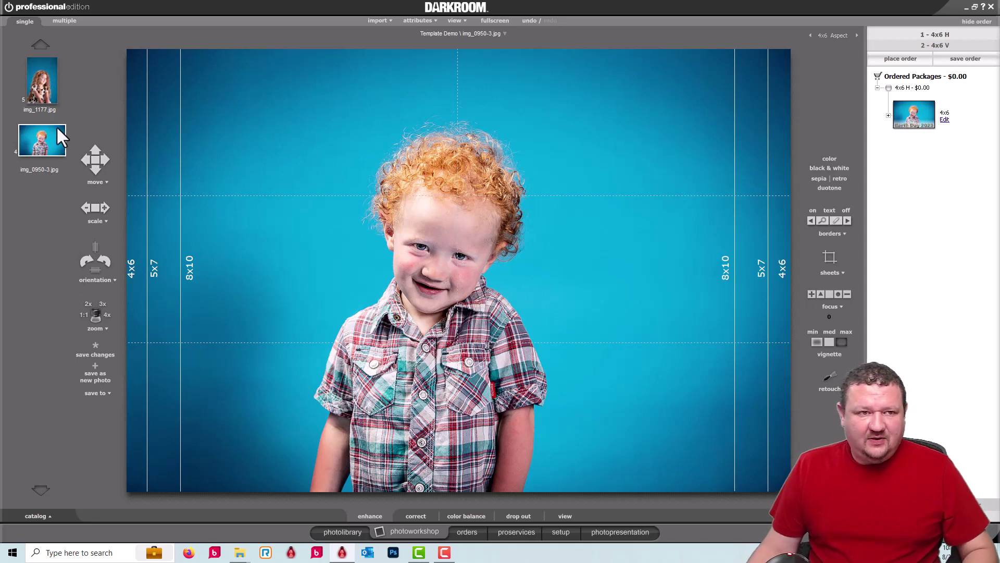
left_click(41, 63)
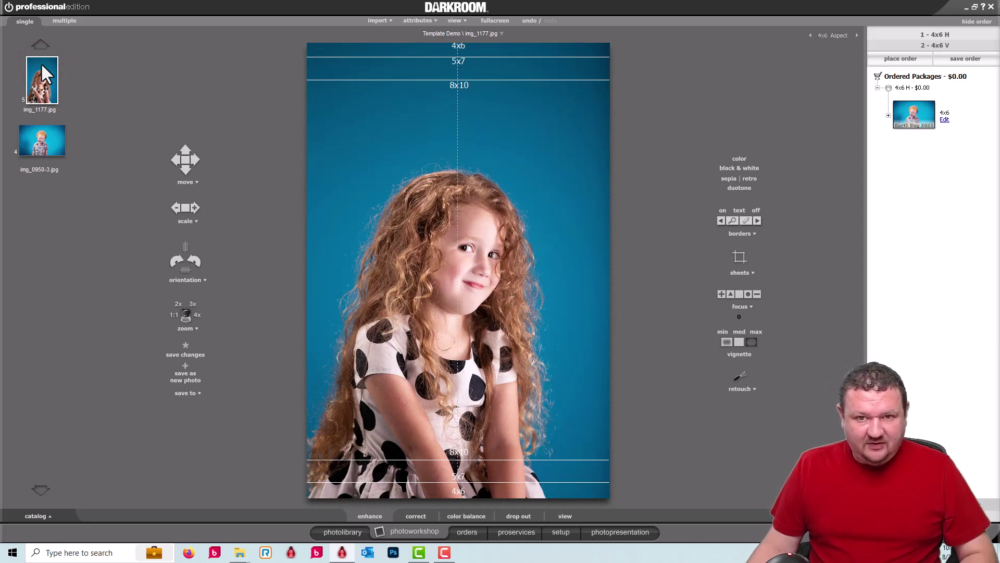
key("2")
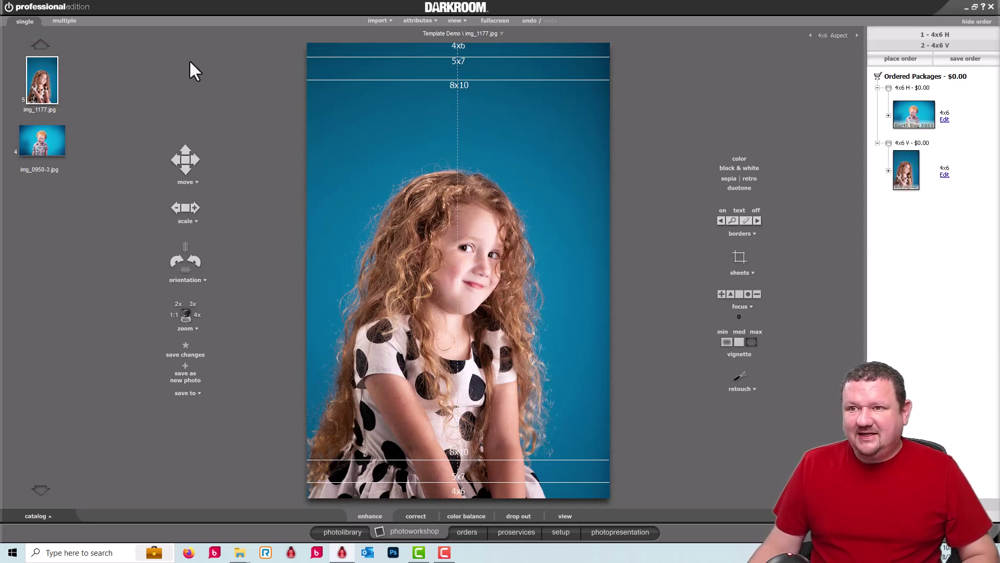
left_click(936, 46)
left_click(936, 46)
Add two more 4x6 V packages of the girl's photo to the order
left_click(936, 46)
left_click(936, 46)
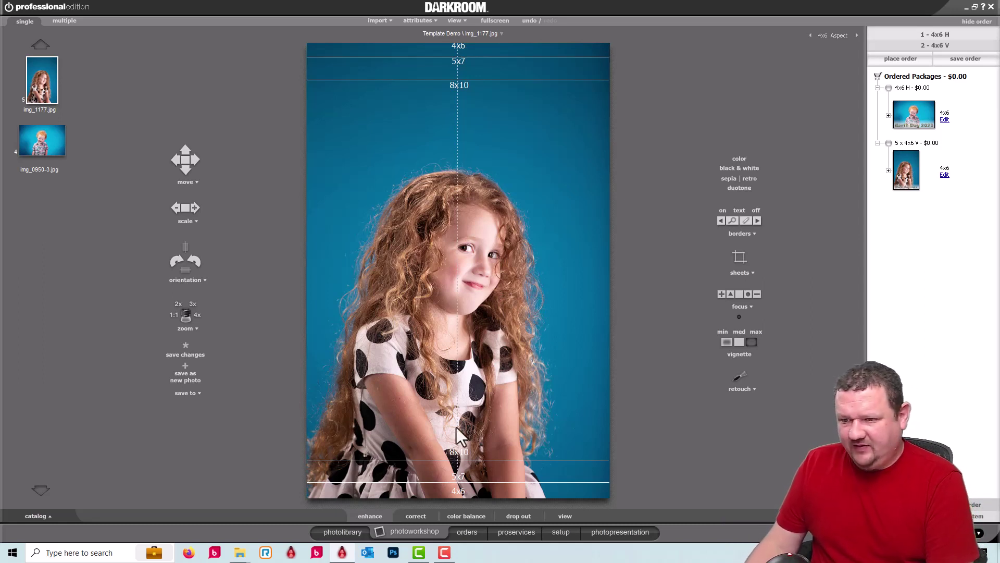
Clear the order, then select logo Horz in setup's My Templates > Demo Template collection
left_click(978, 506)
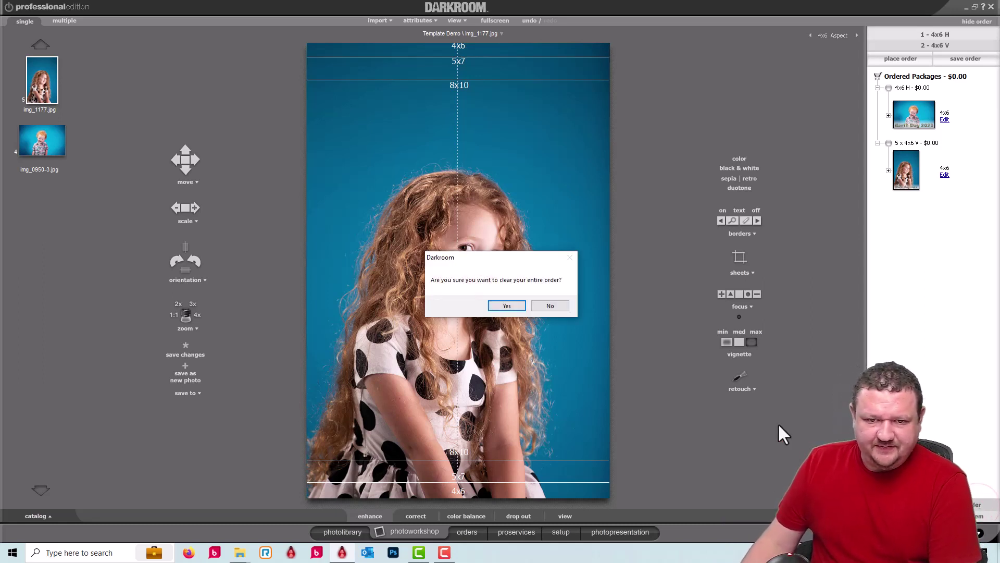
left_click(499, 306)
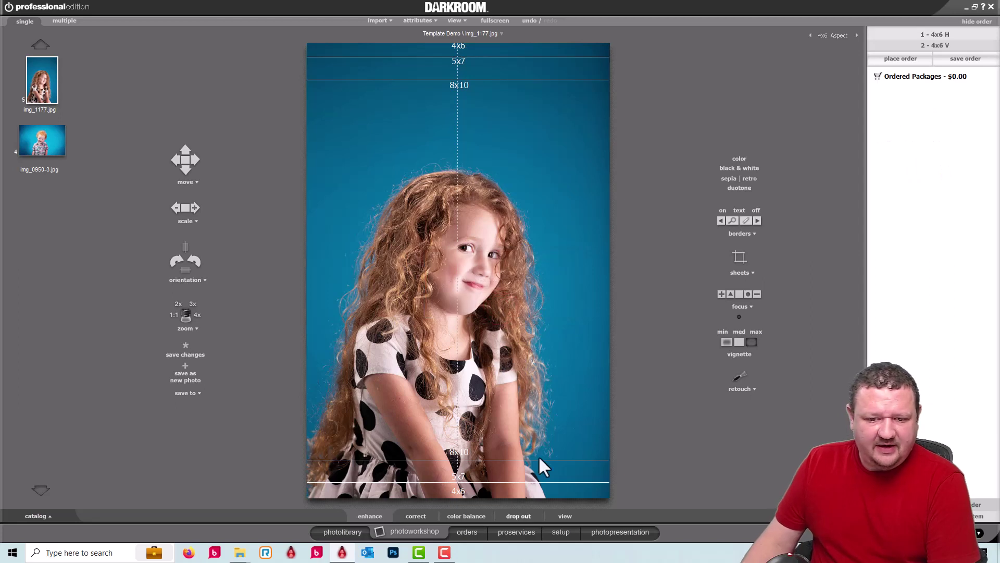
left_click(560, 532)
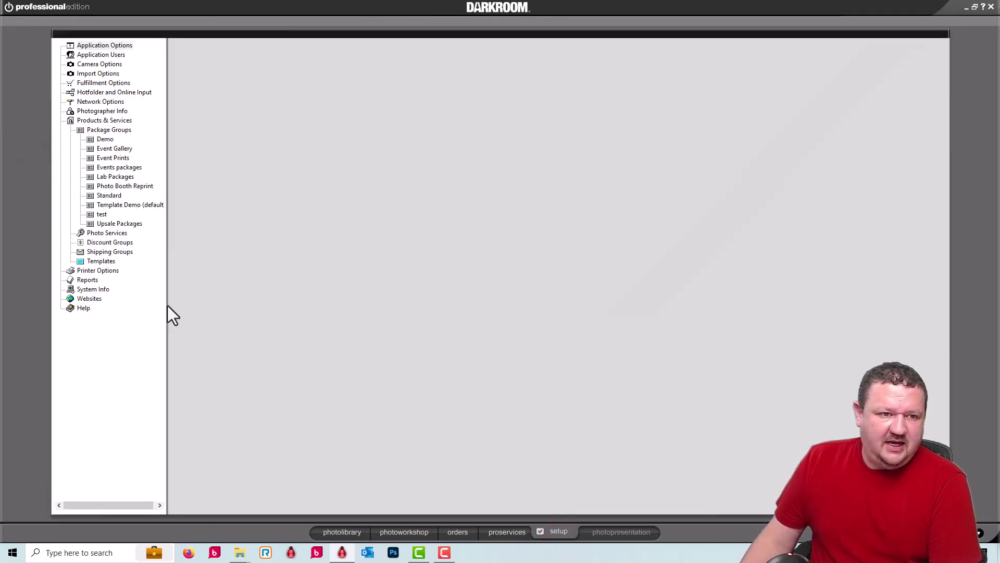
left_click(95, 263)
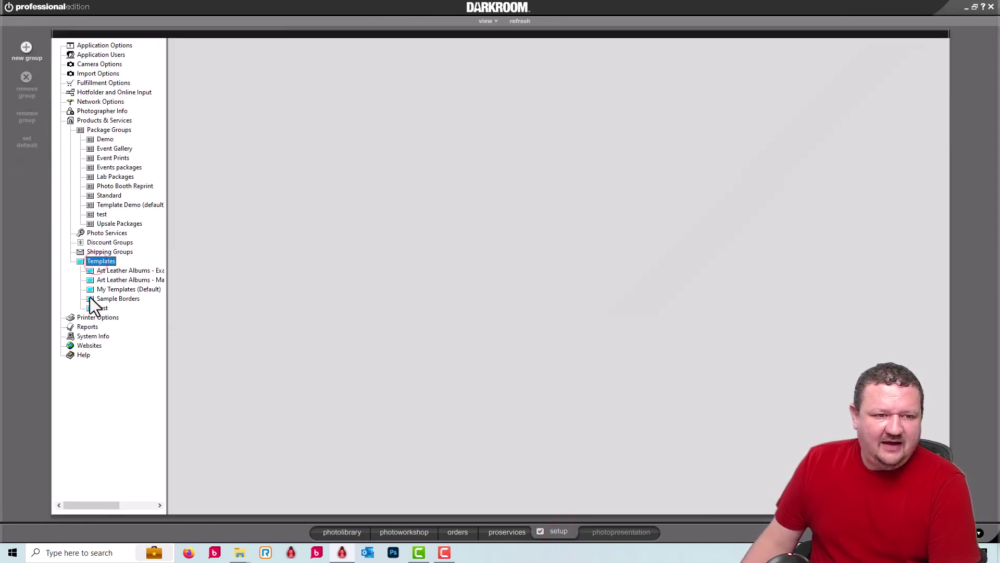
left_click(121, 290)
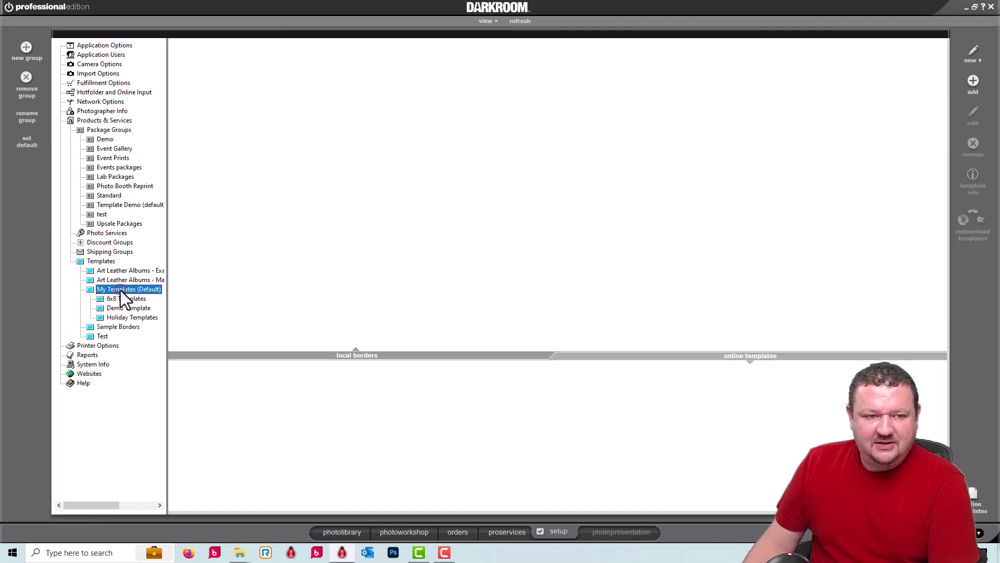
left_click(114, 310)
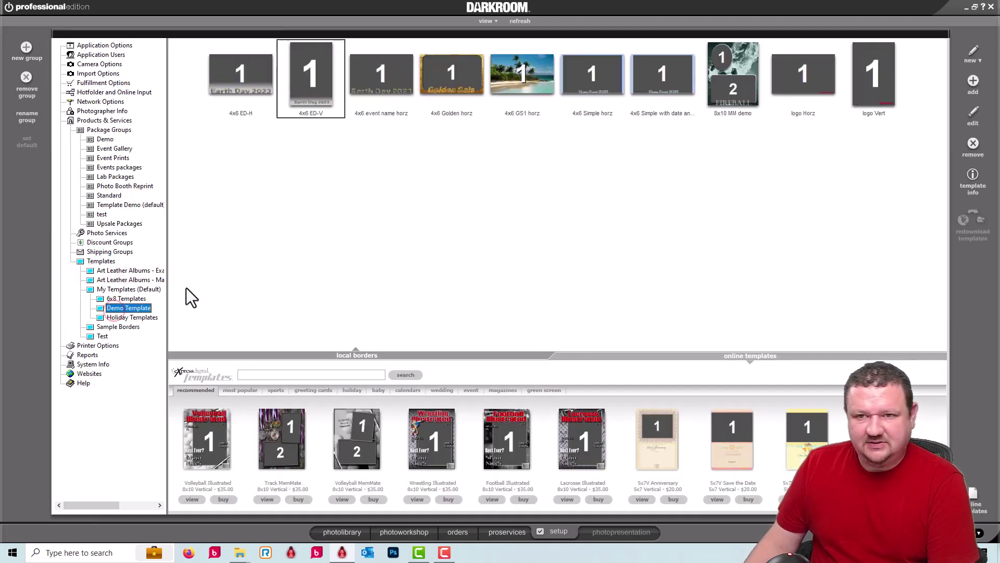
left_click(808, 85)
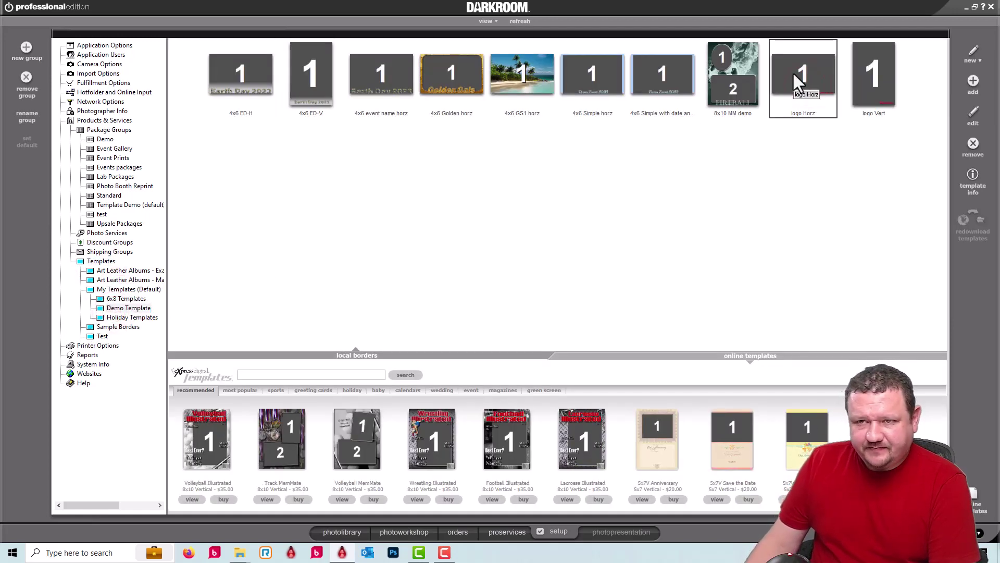
Inspect the logo Horz template's border properties description, then cancel and exit the editor
double_click(793, 74)
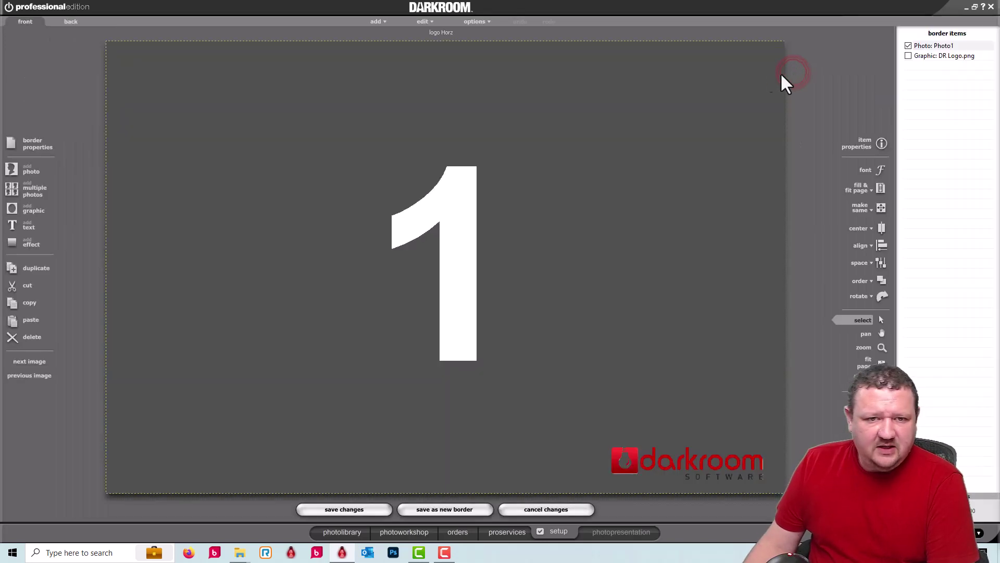
left_click(32, 146)
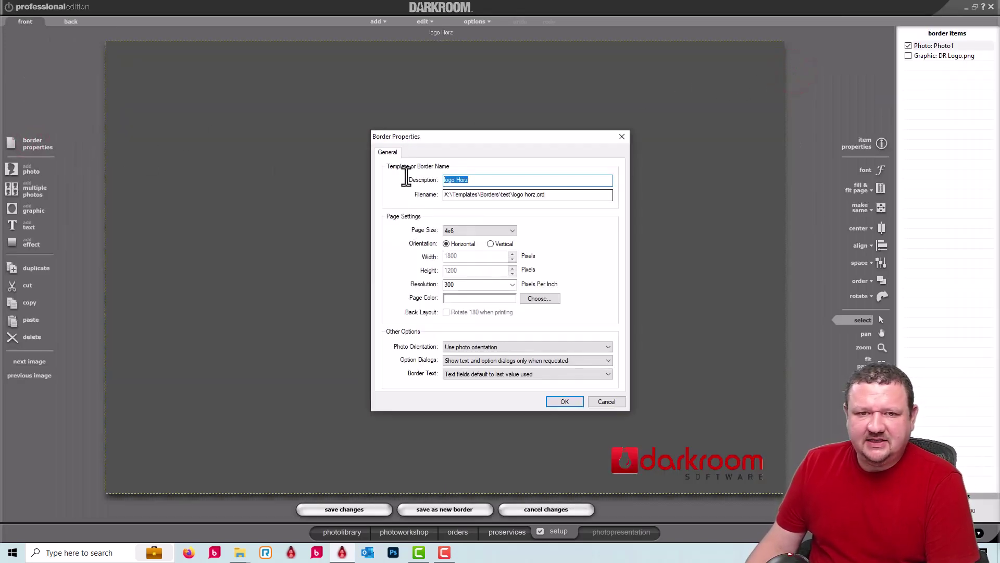
left_click(471, 181)
double_click(459, 181)
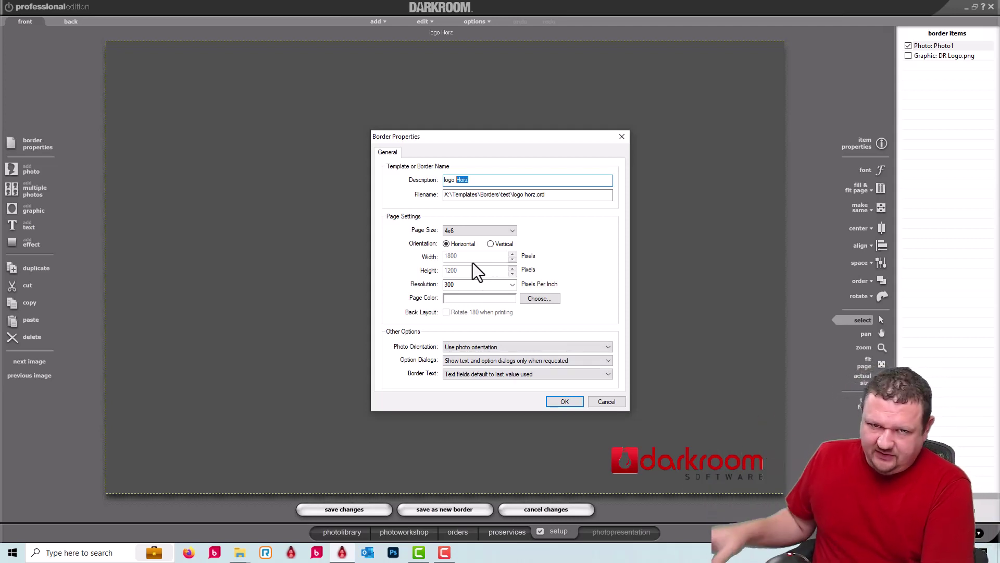
left_click(615, 404)
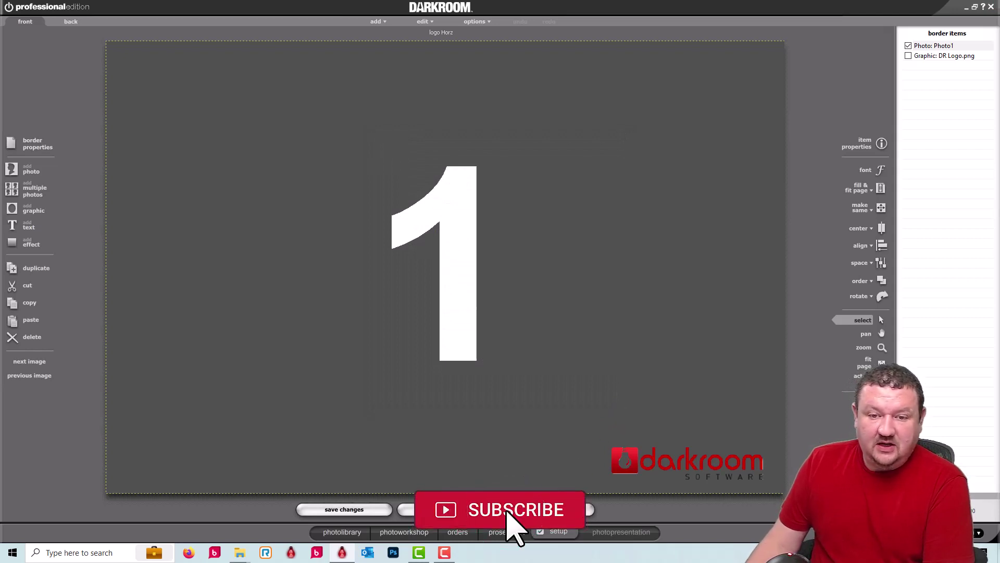
left_click(508, 512)
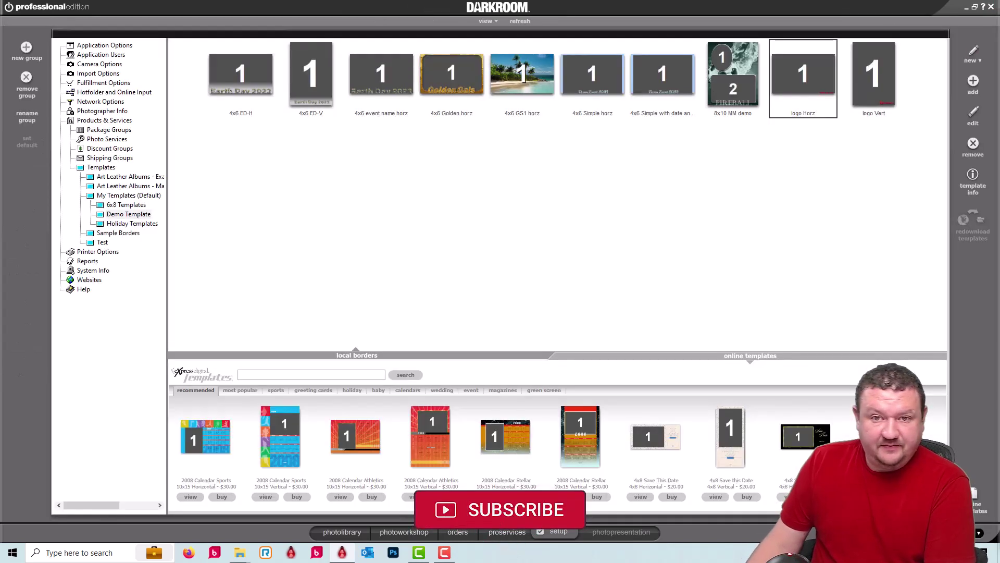
Open logo Vert and check 'Vert' in its border properties description and file name
double_click(884, 90)
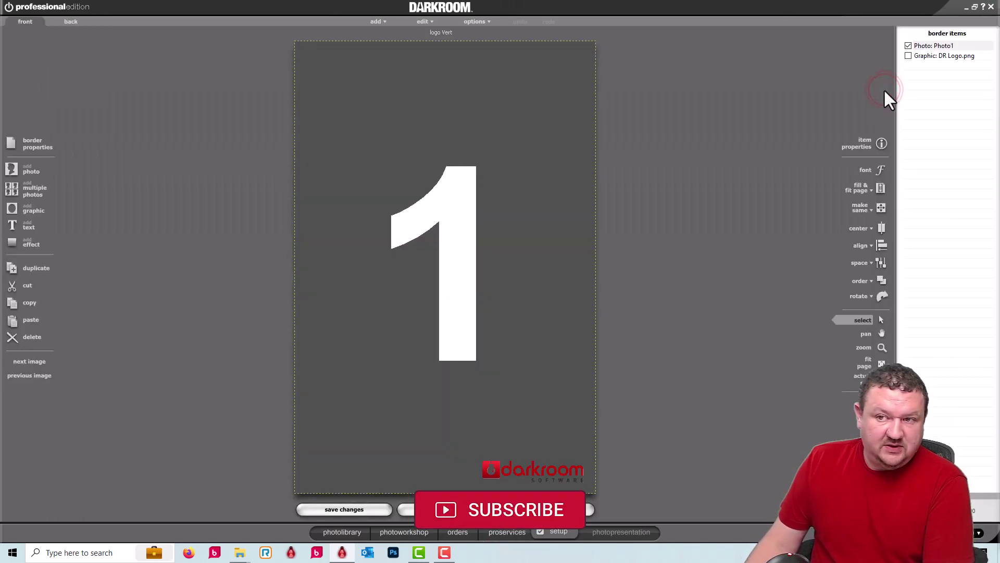
left_click(27, 143)
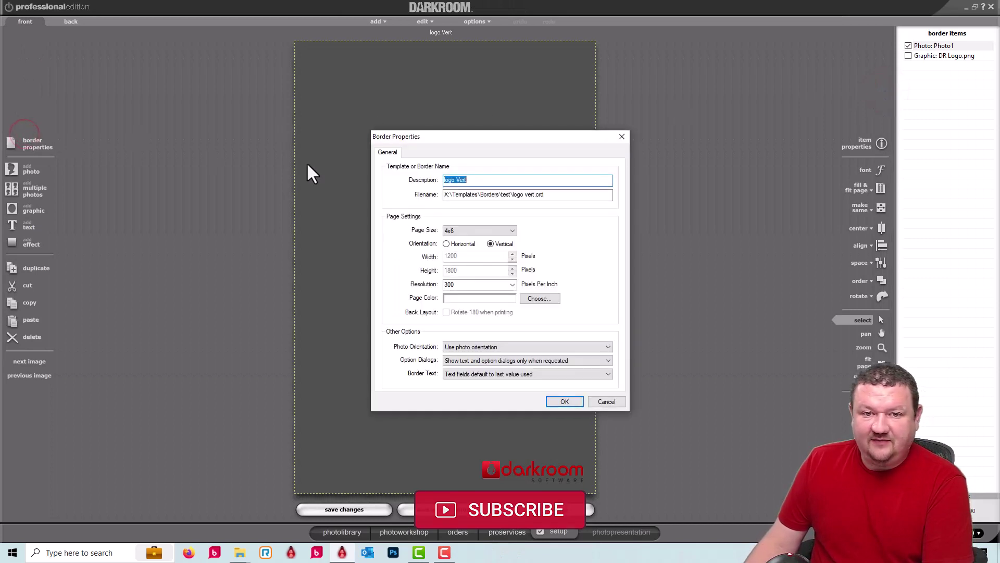
double_click(460, 179)
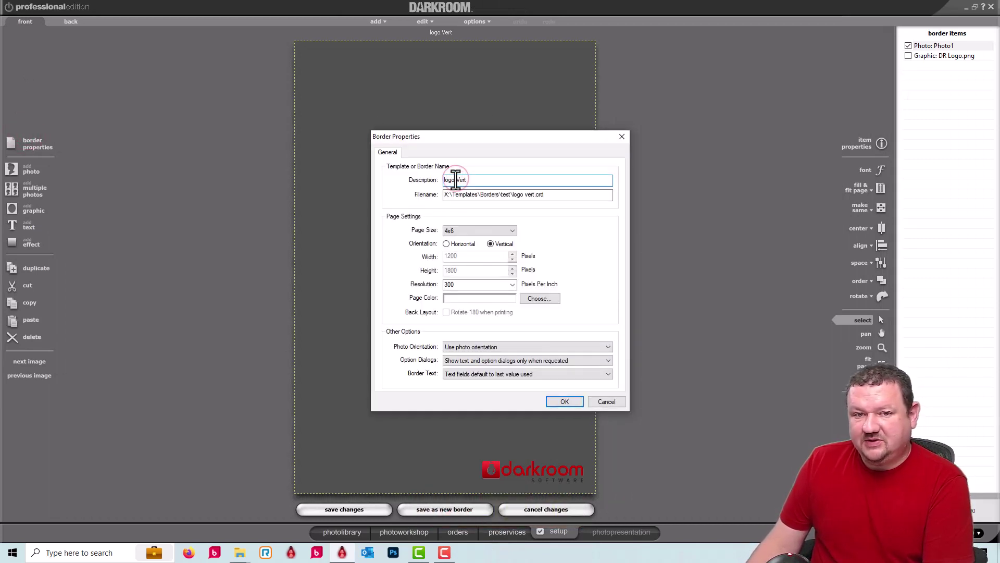
double_click(527, 194)
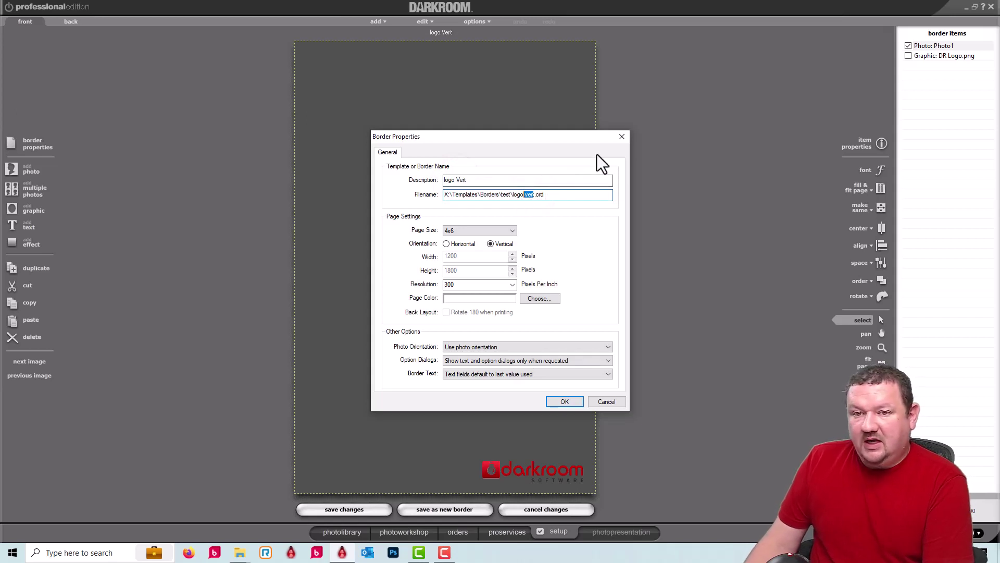
left_click(622, 138)
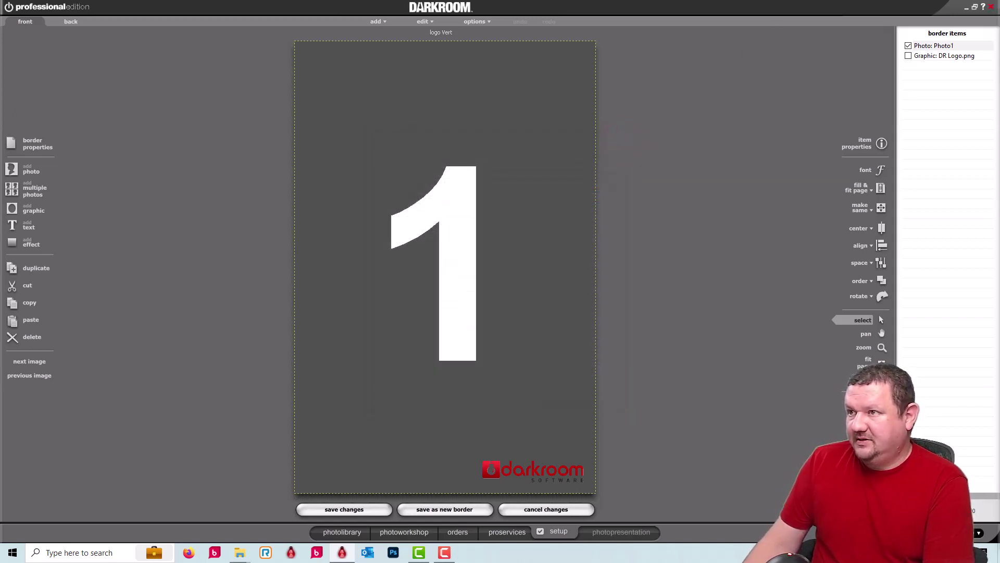
Check logo Horz.crd and logo Vert.crd in the X:\Templates\Borders\test folder, then close it
key("alt+Tab")
left_click_drag(866, 6, 515, 57)
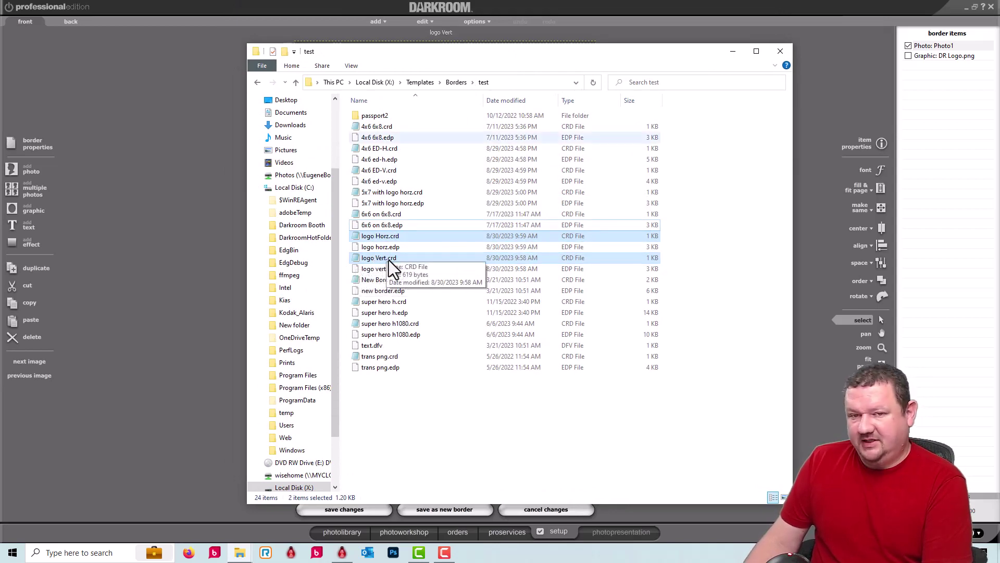
left_click(471, 51)
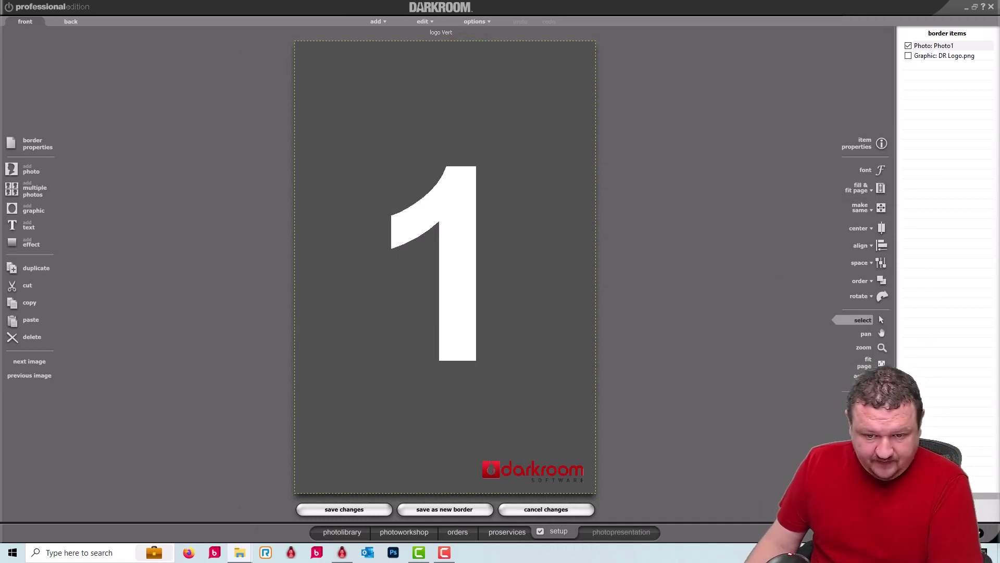
Exit the logo Vert editor and clear the border file from the 4x6 Auto Print item
left_click(544, 509)
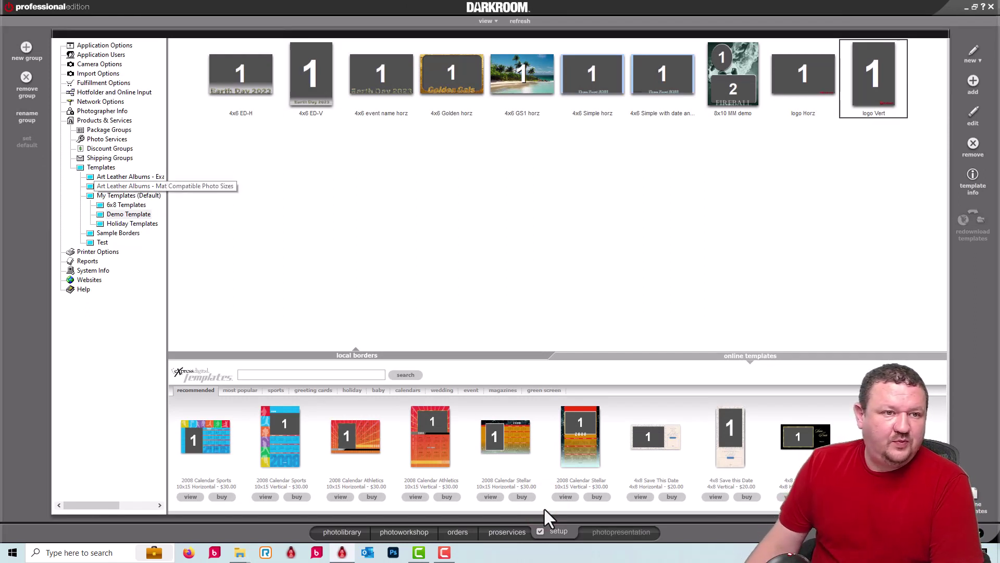
left_click(110, 65)
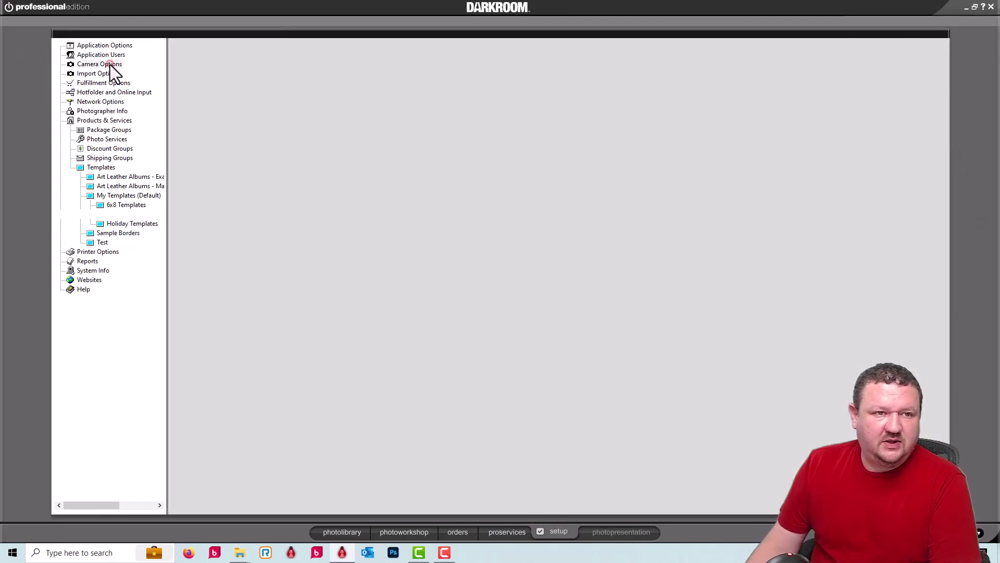
left_click(107, 84)
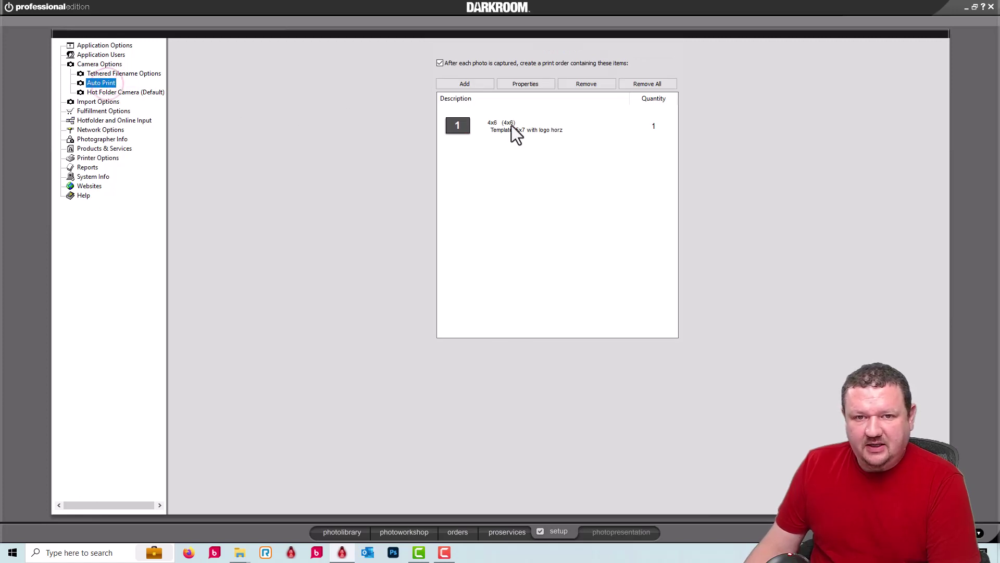
left_click(551, 129)
double_click(552, 129)
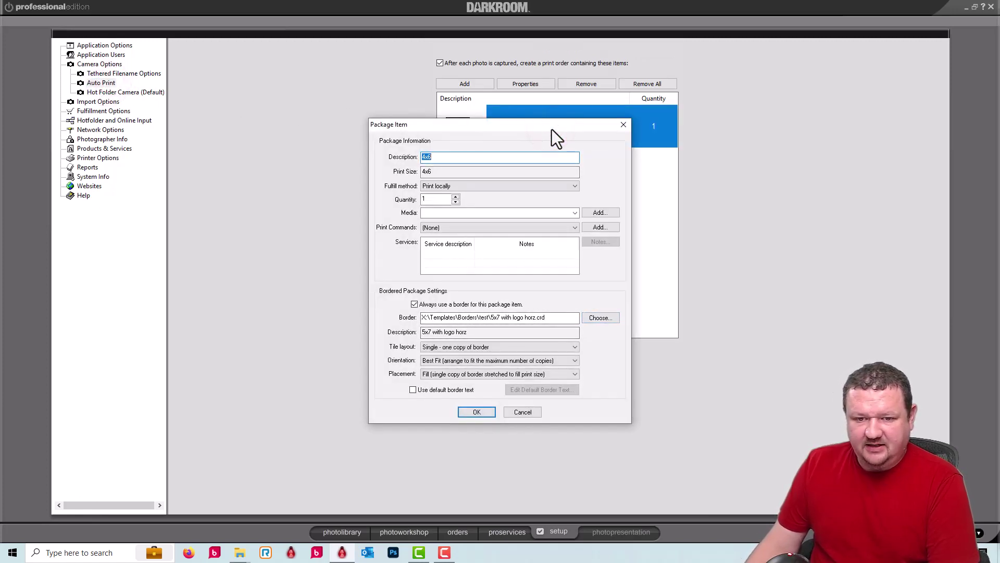
left_click_drag(558, 316, 181, 236)
key("BackSpace")
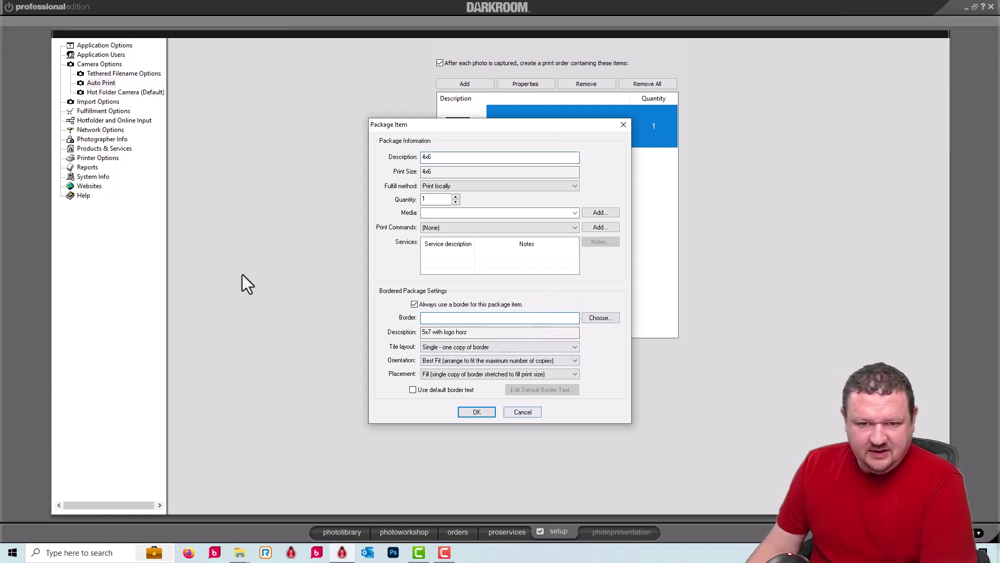
left_click(477, 412)
Set the 4x6 Auto Print item to always use the demo template's logo Vert border
double_click(519, 136)
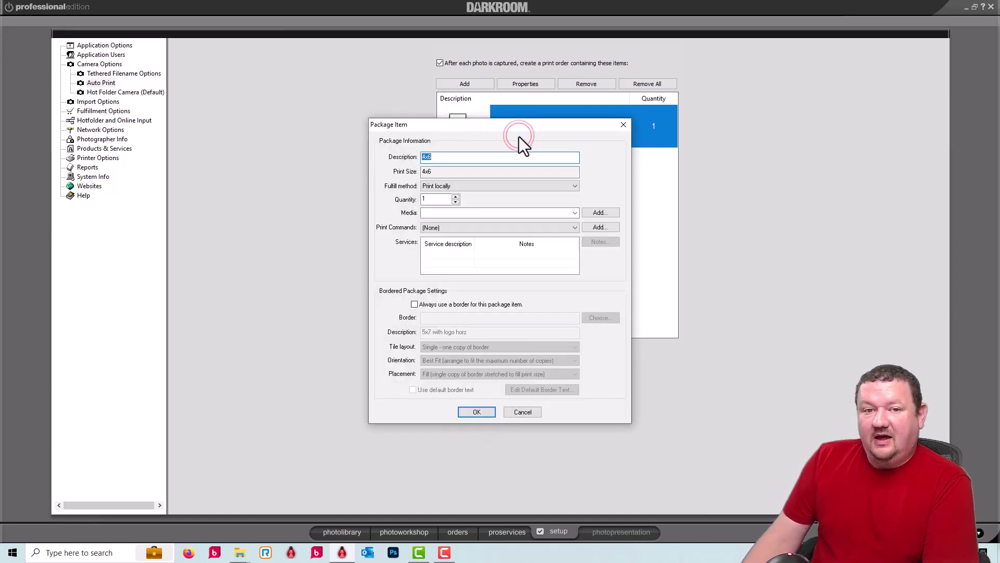
left_click(425, 306)
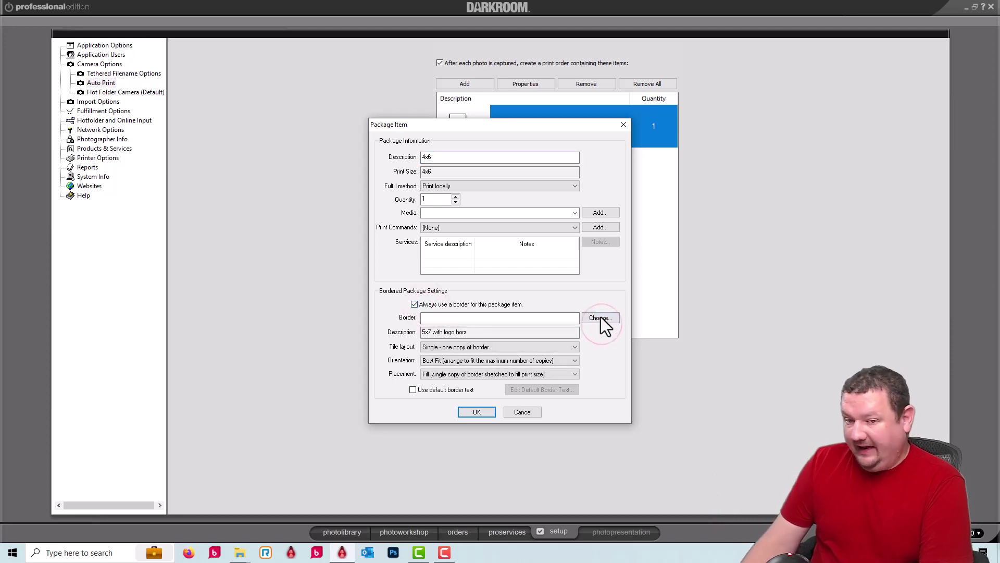
left_click(601, 318)
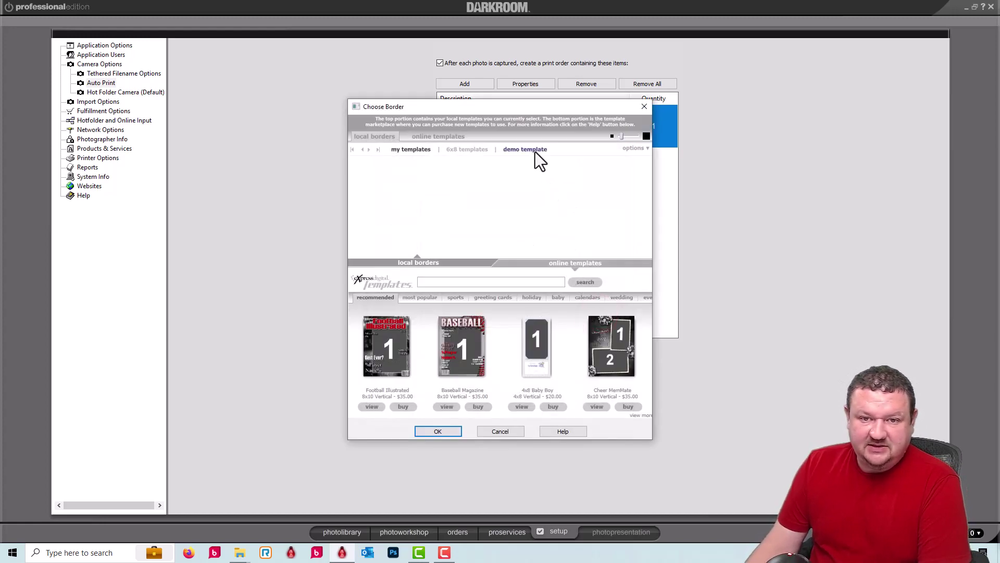
left_click(535, 152)
left_click(525, 205)
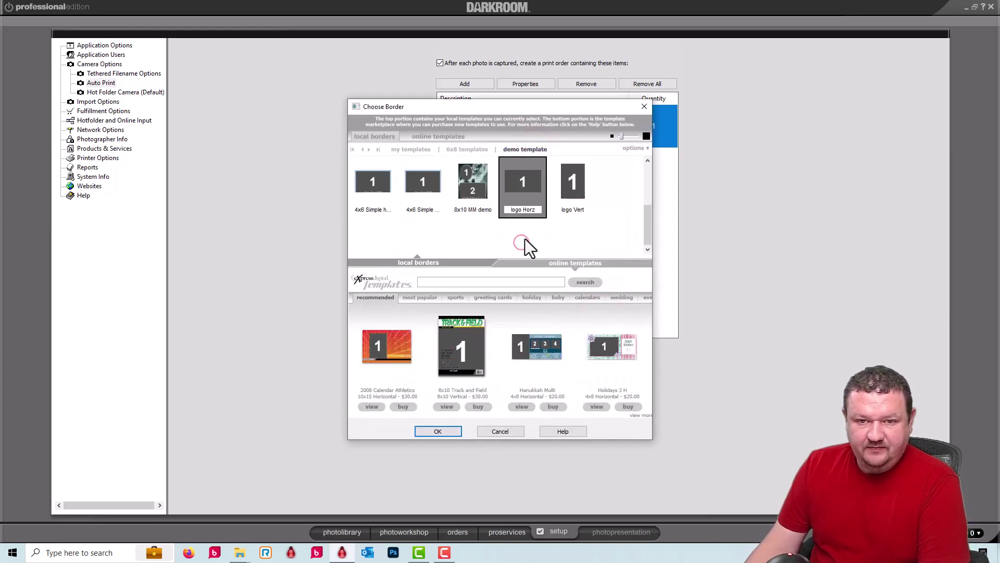
left_click(560, 191)
left_click(452, 433)
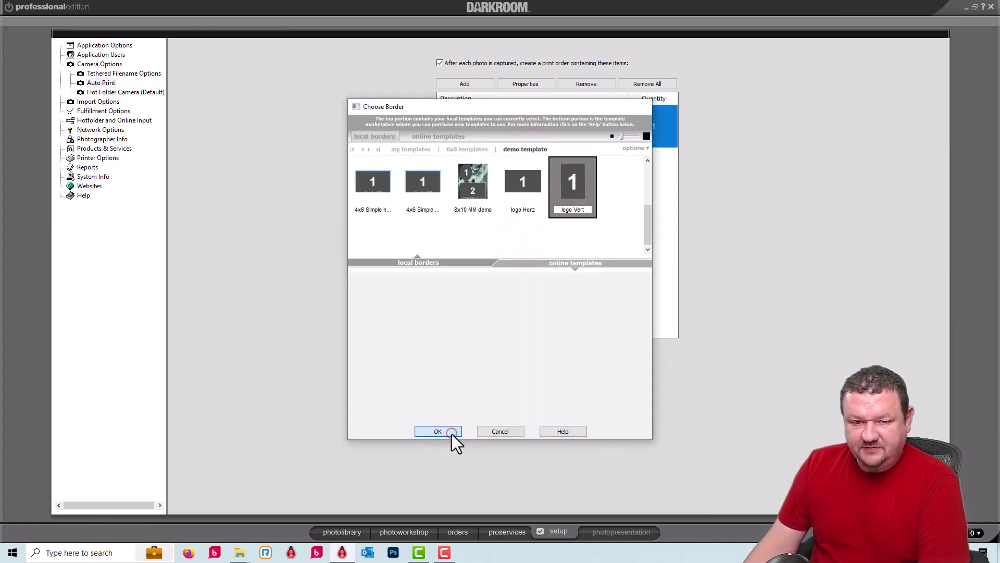
left_click(474, 408)
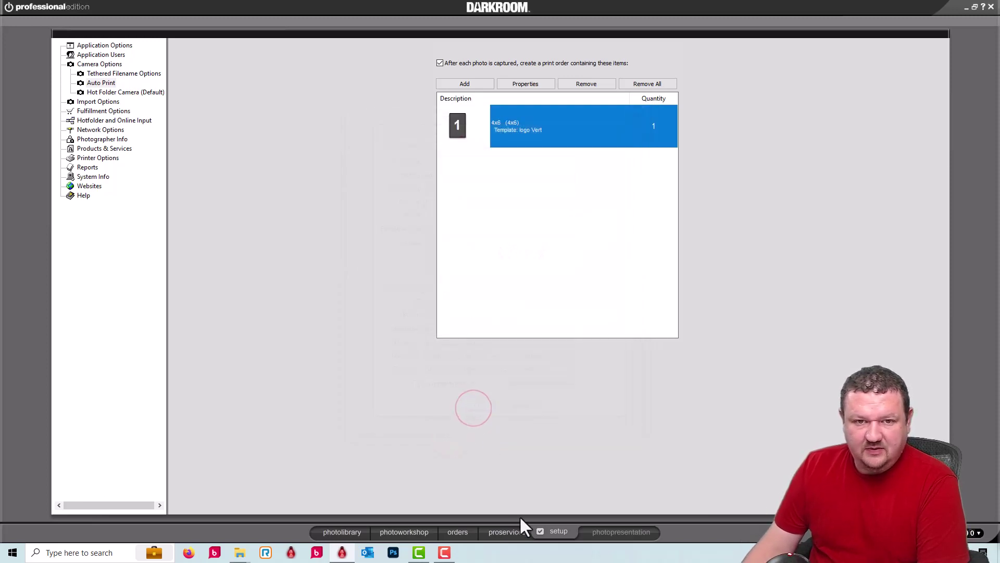
Show the orders list from the photo workshop, revealing the two new Template Demo orders
left_click(398, 530)
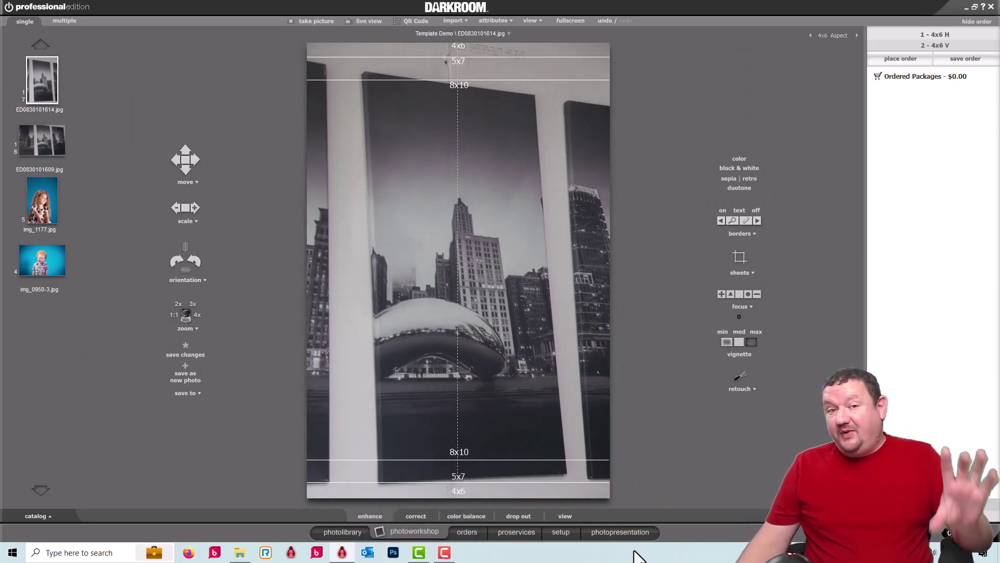
left_click(467, 532)
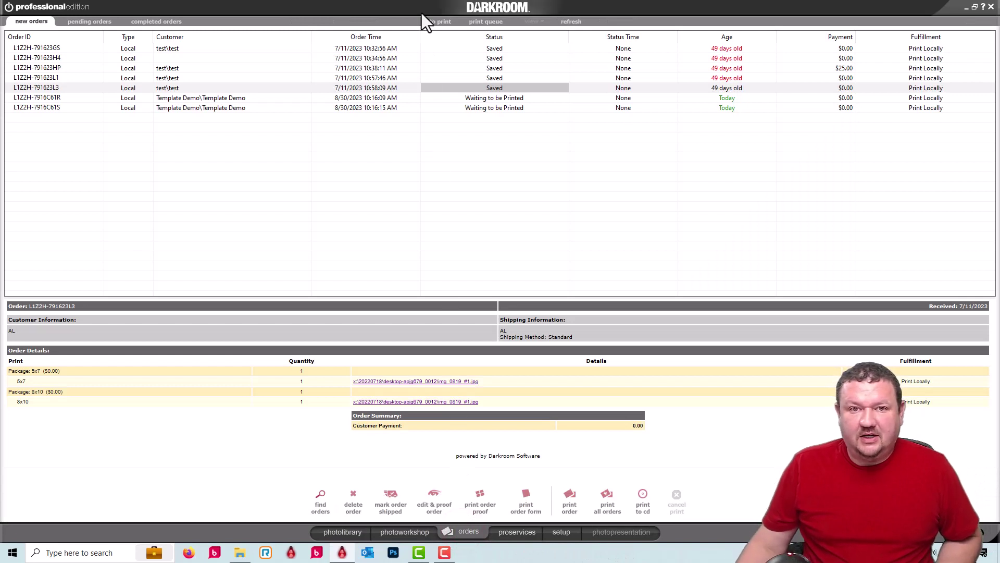
Proof the newest and the second C61S auto-printed orders, returning to the orders list after each
double_click(364, 102)
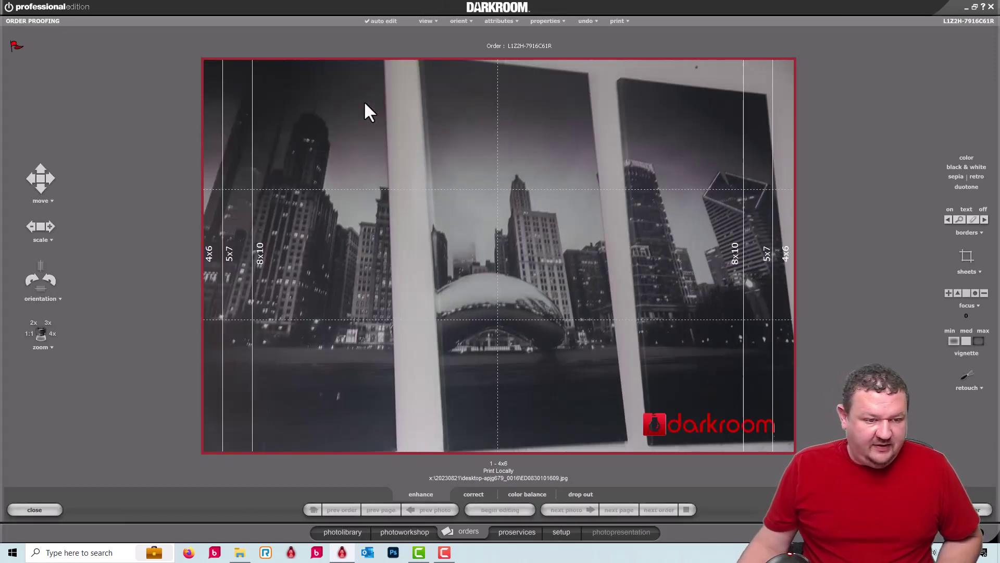
left_click(32, 509)
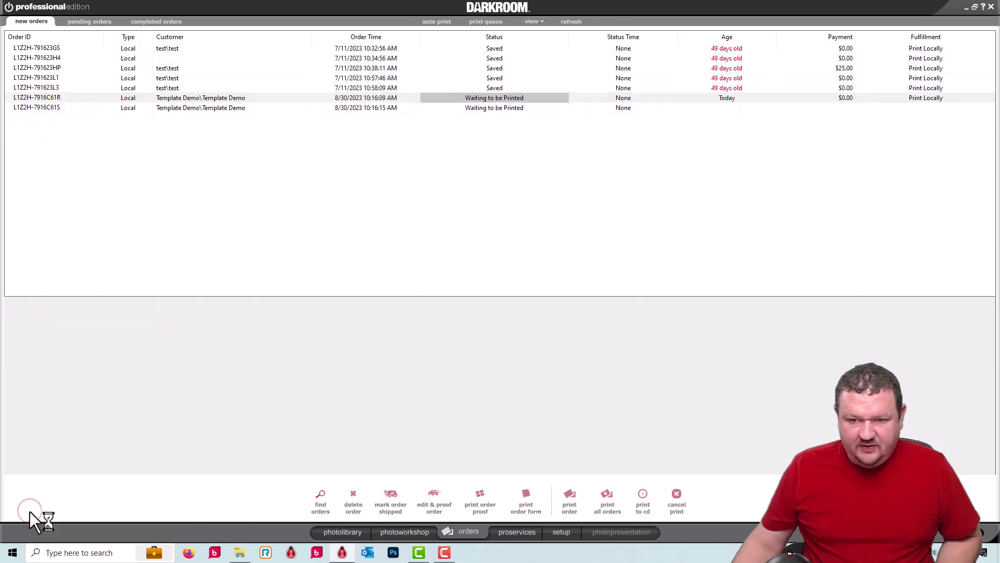
double_click(387, 108)
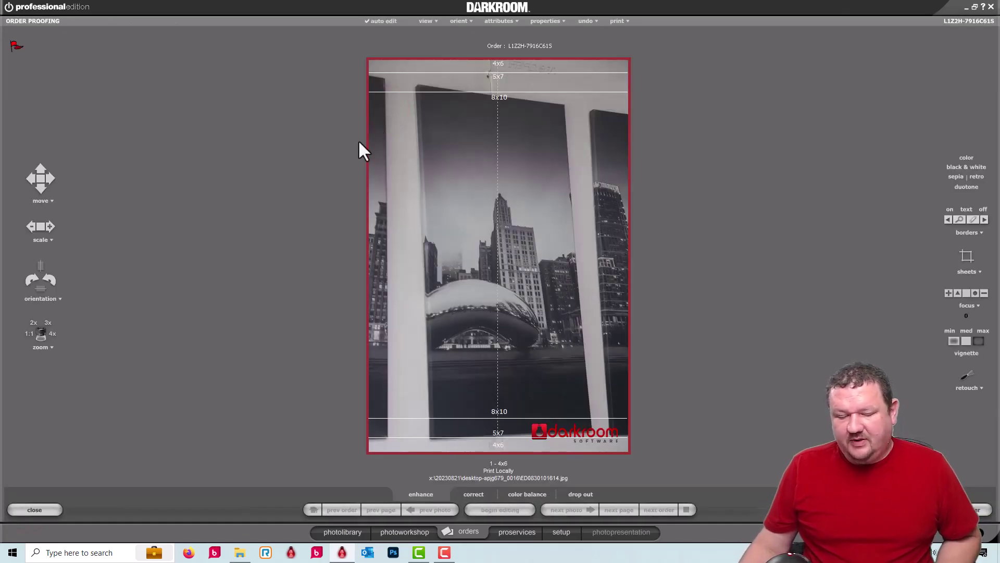
left_click(33, 509)
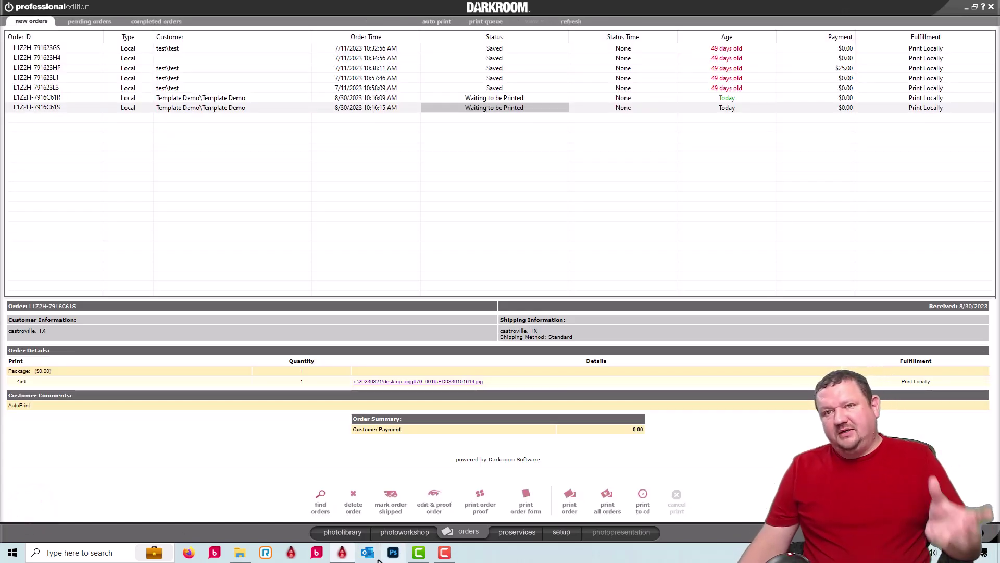
Add a package named '4x6 auto' to the Template Demo package group in Products & Services
left_click(563, 534)
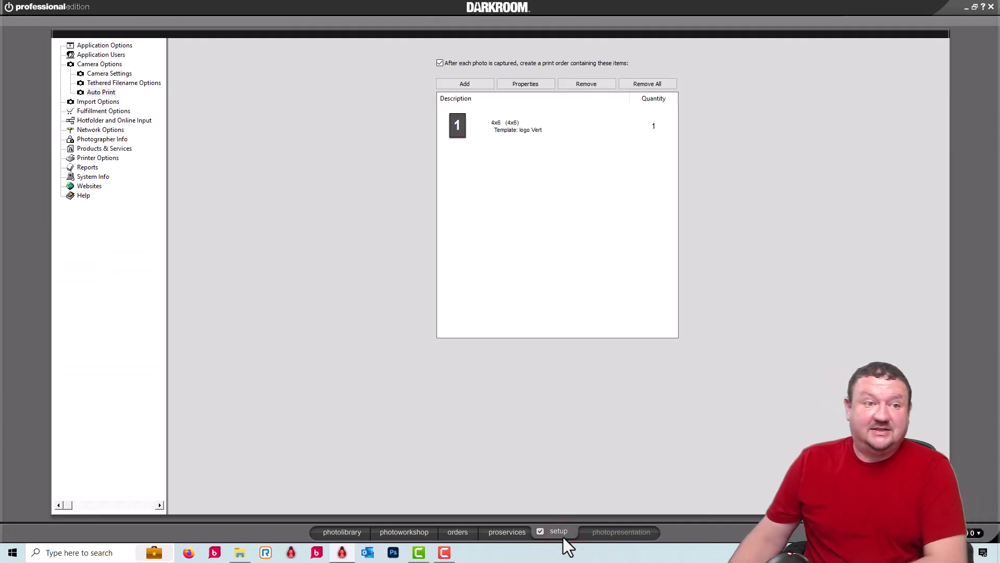
left_click(82, 149)
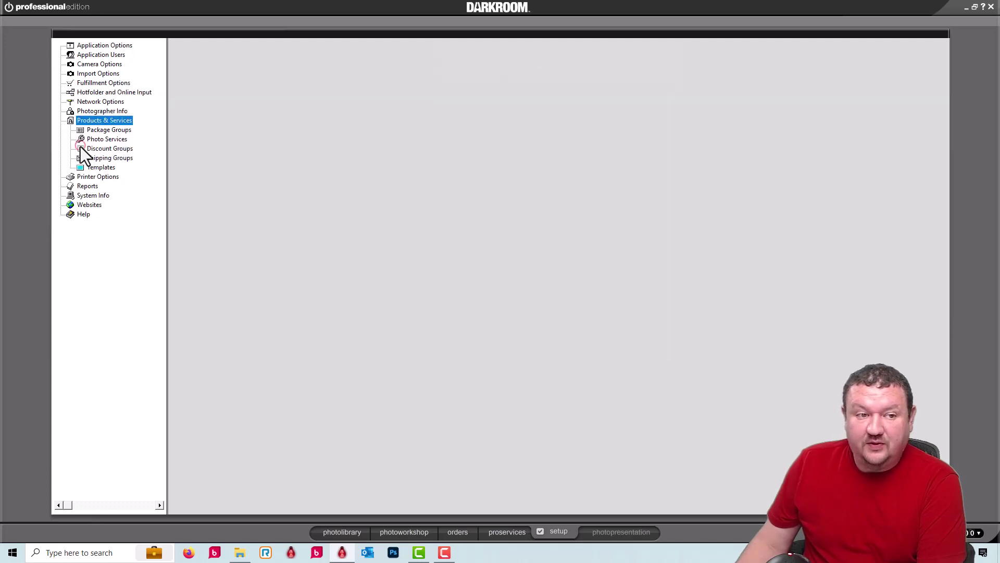
left_click(102, 131)
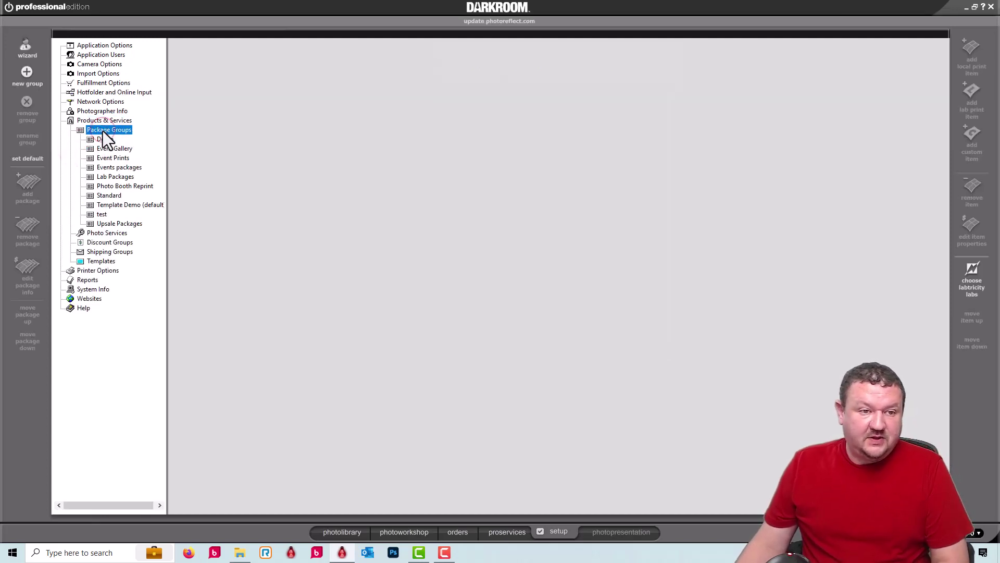
left_click(124, 205)
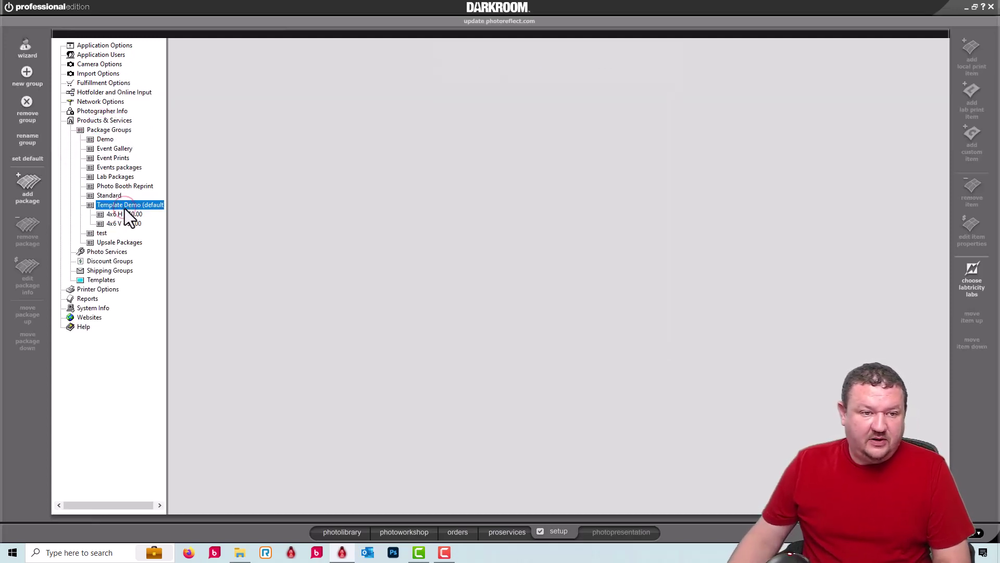
left_click(27, 189)
type("4x6 auto")
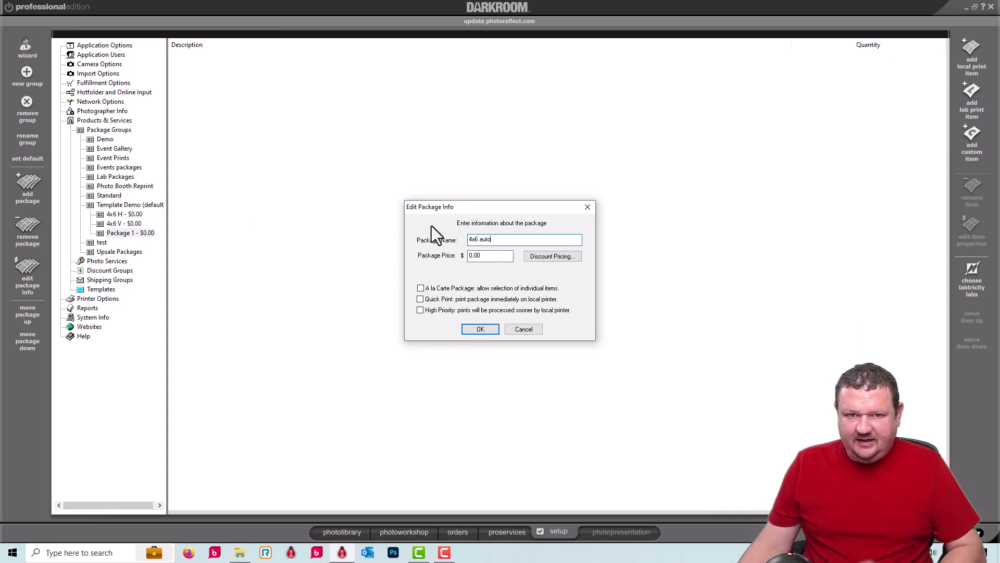
left_click(484, 333)
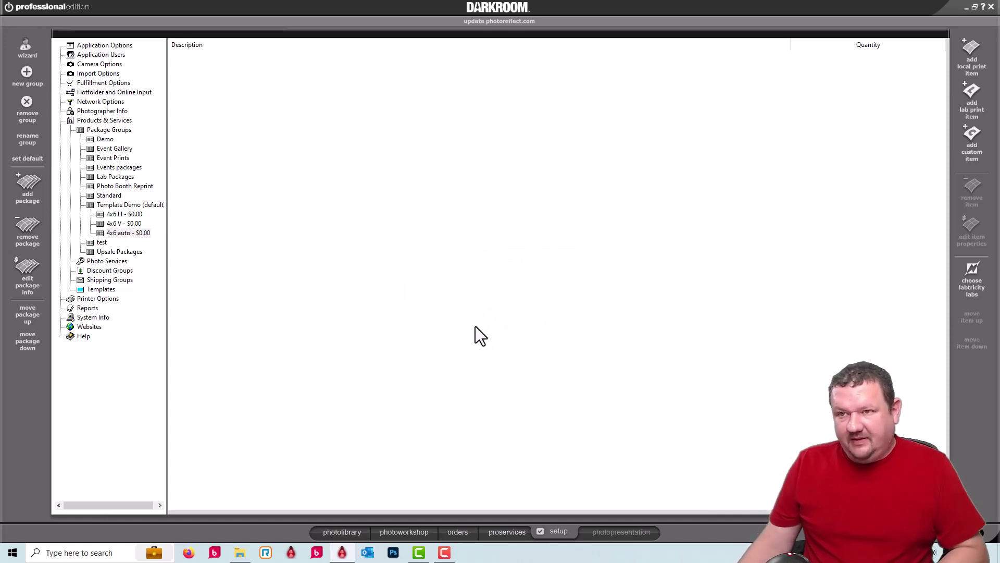
Add one local 4x6 print to '4x6 auto' that always uses the demo logo Vert border
left_click(971, 46)
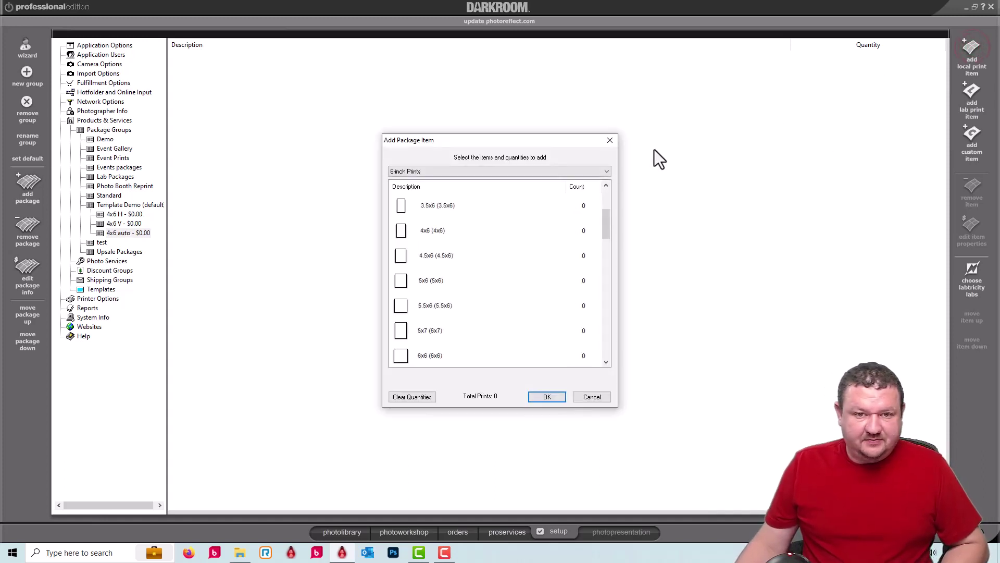
left_click(405, 229)
left_click(547, 400)
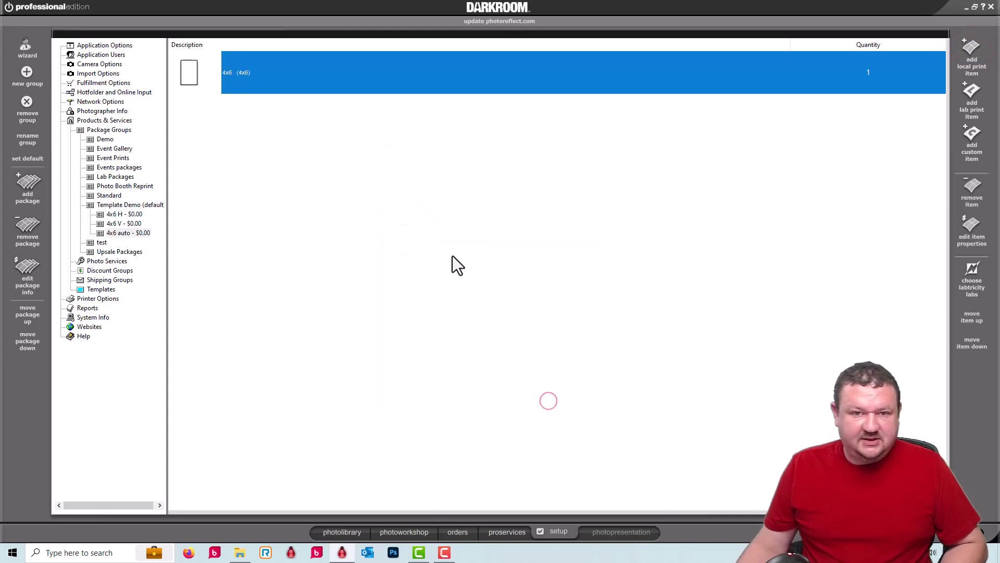
double_click(327, 65)
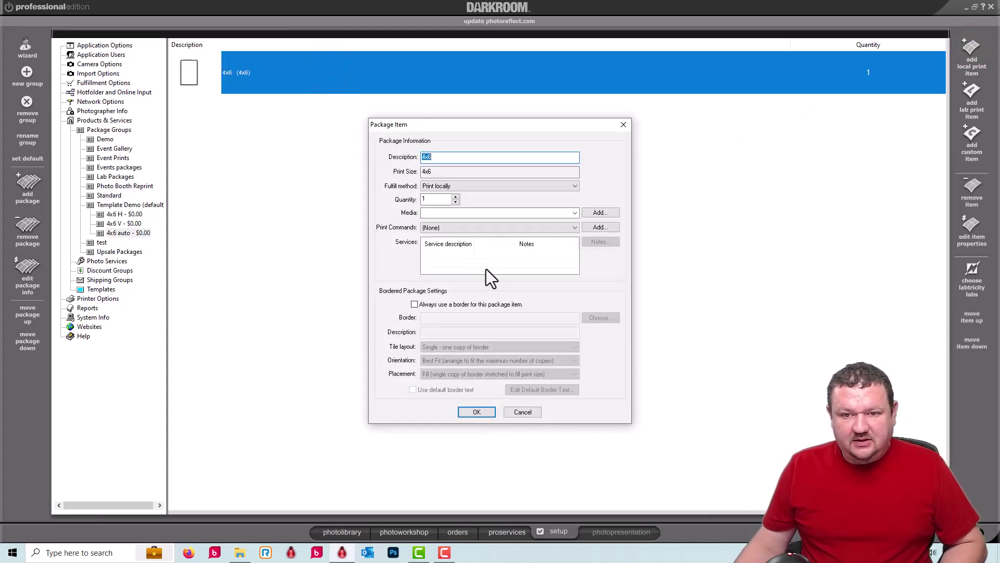
left_click(516, 306)
left_click(605, 318)
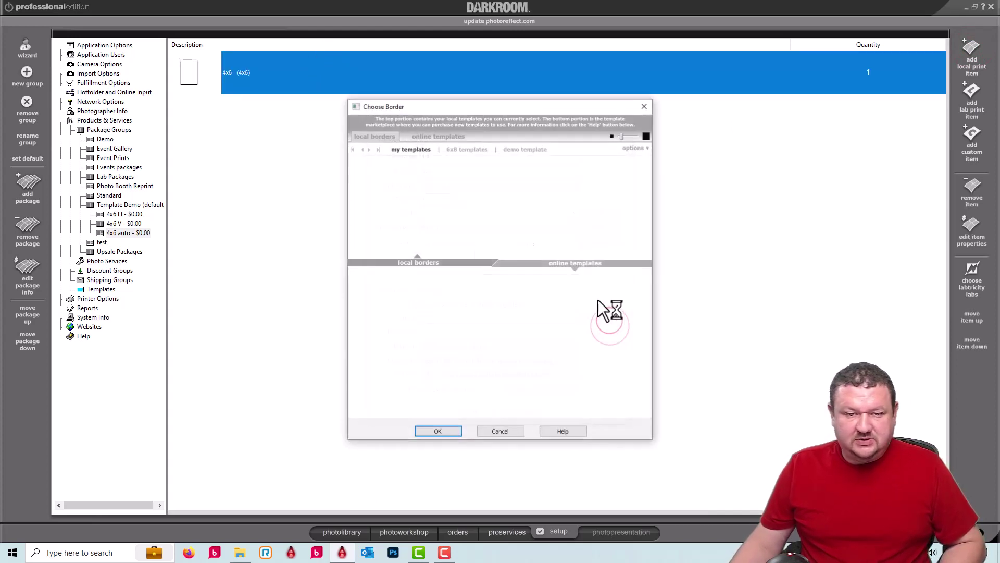
left_click(517, 150)
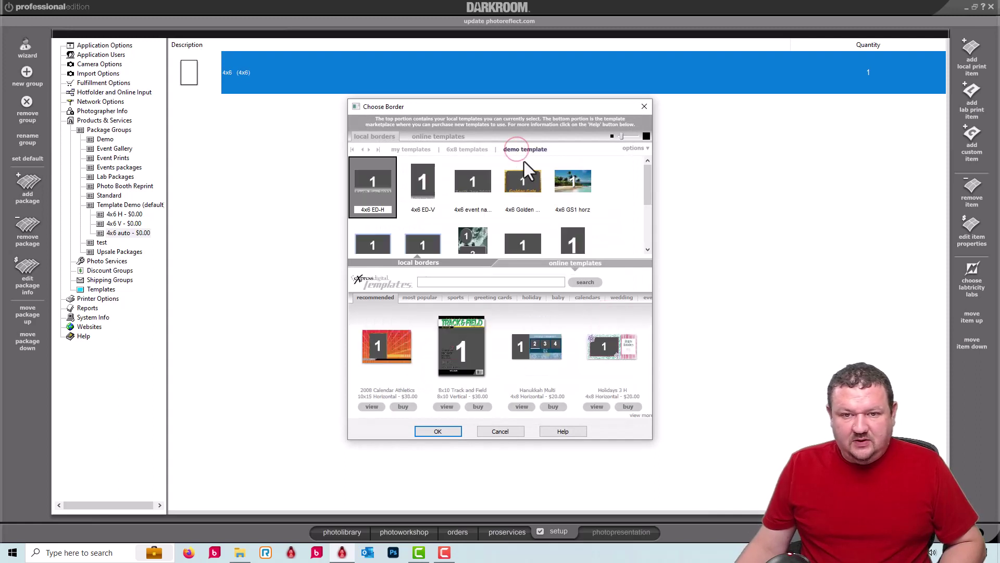
left_click(571, 235)
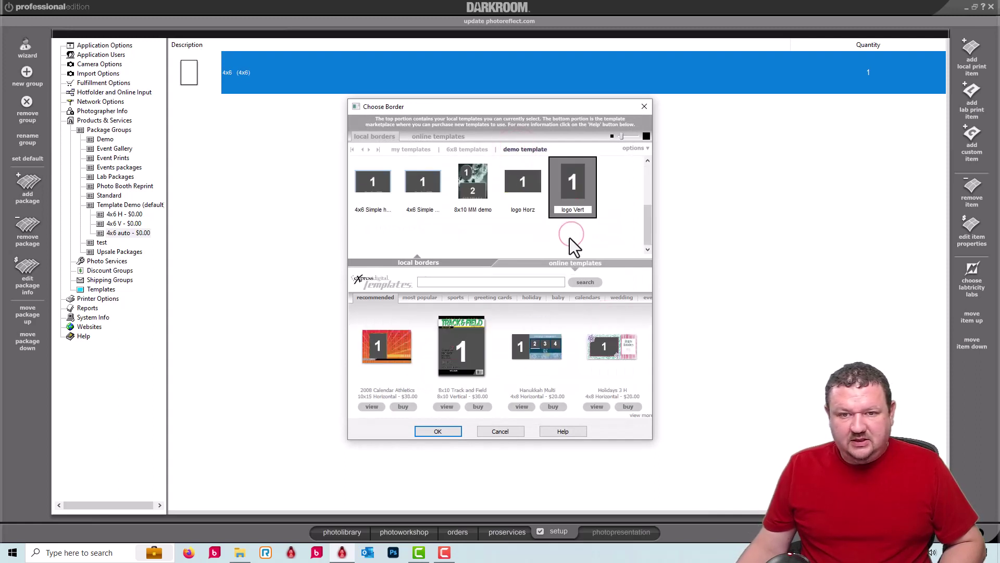
left_click(437, 431)
left_click(471, 410)
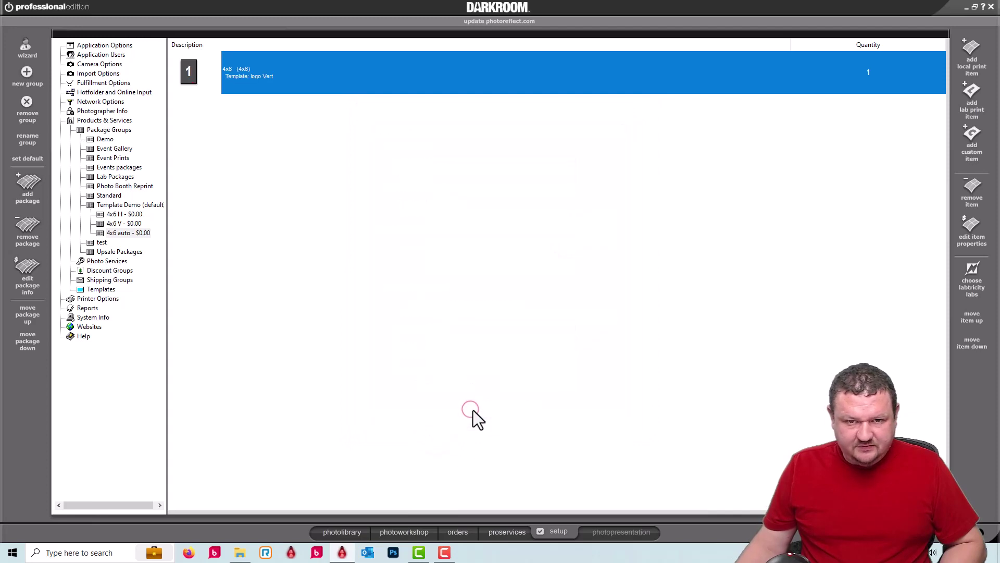
Order '3 - 4x6 auto' for img_0950-3.jpg and img_1177.jpg, then save the order
left_click(385, 532)
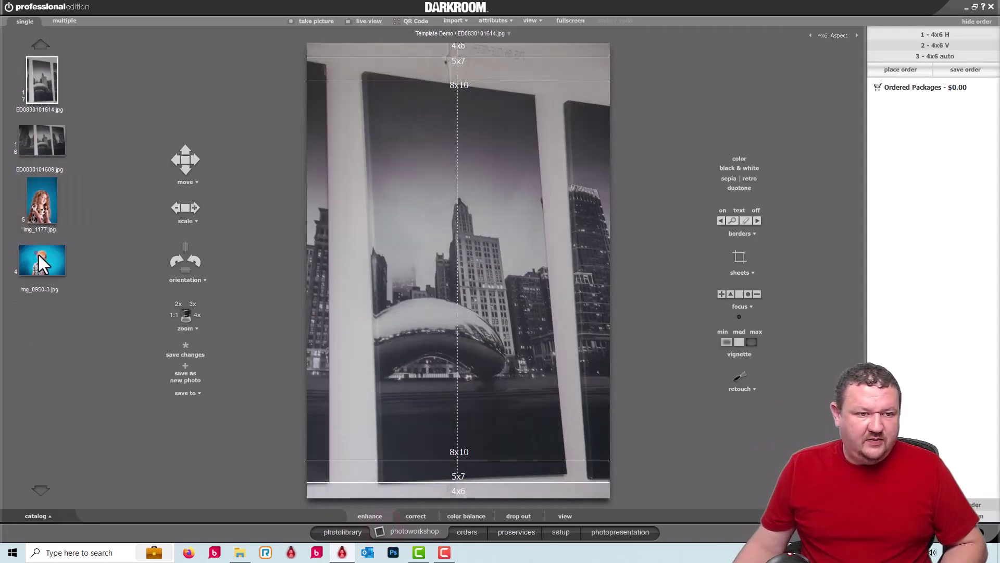
left_click(41, 264)
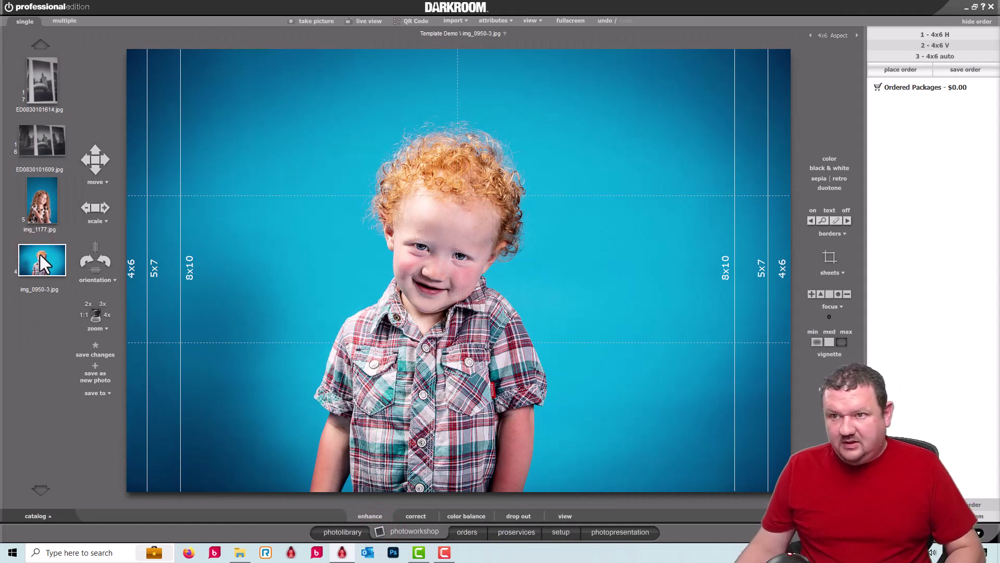
left_click(941, 58)
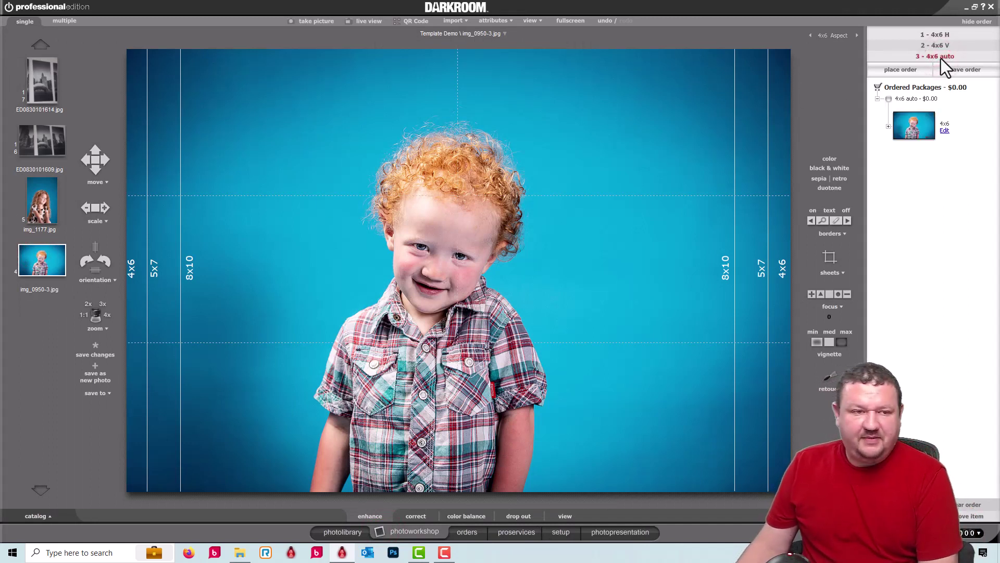
left_click(42, 206)
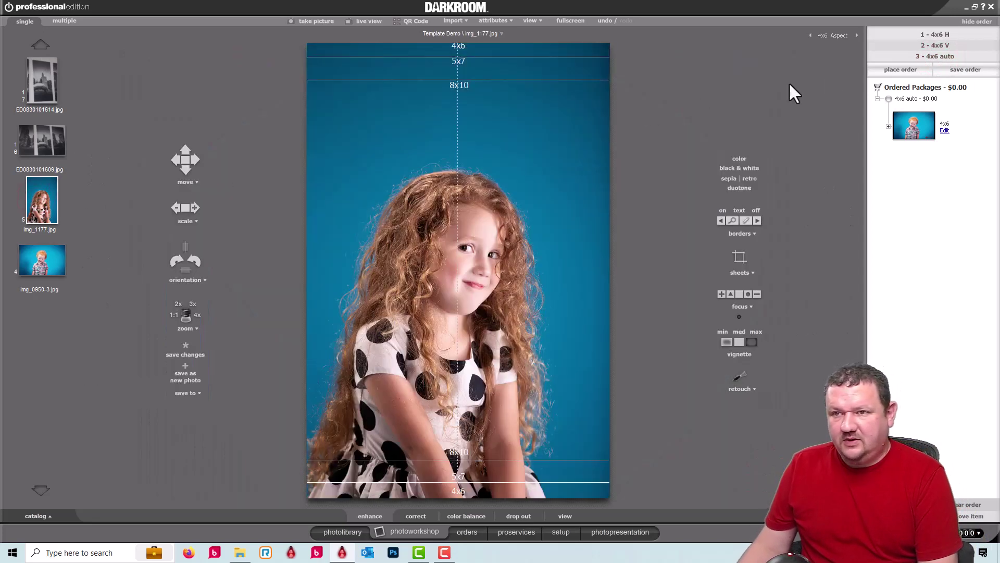
left_click(949, 60)
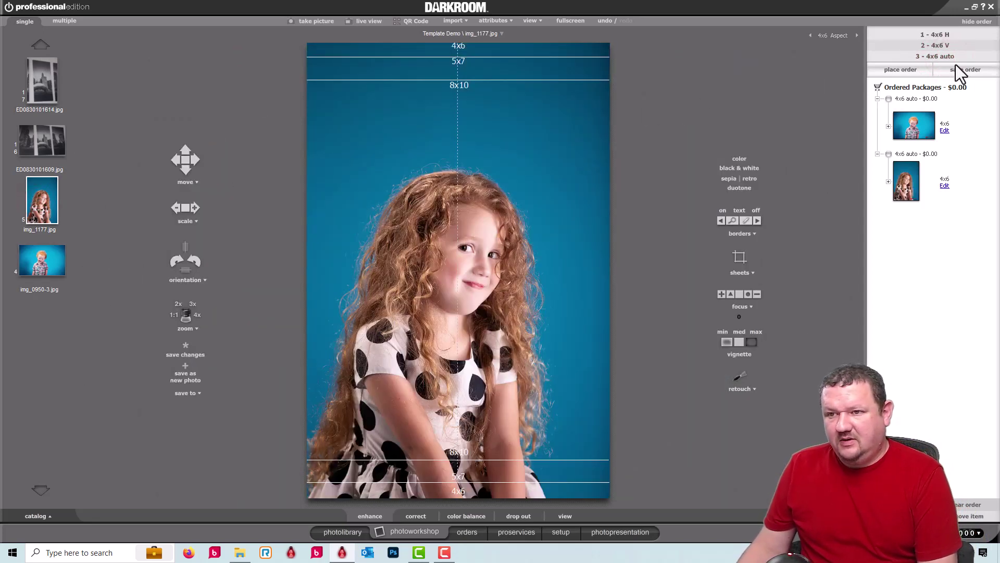
left_click(961, 69)
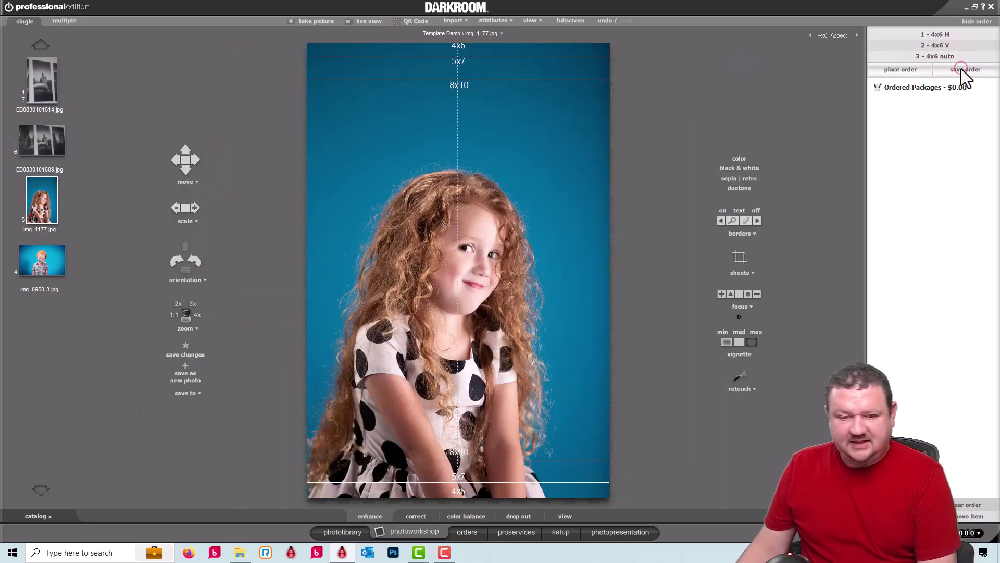
Proof the newly saved order with its boy and girl 4x6 prints shown side by side
left_click(476, 535)
left_click(271, 118)
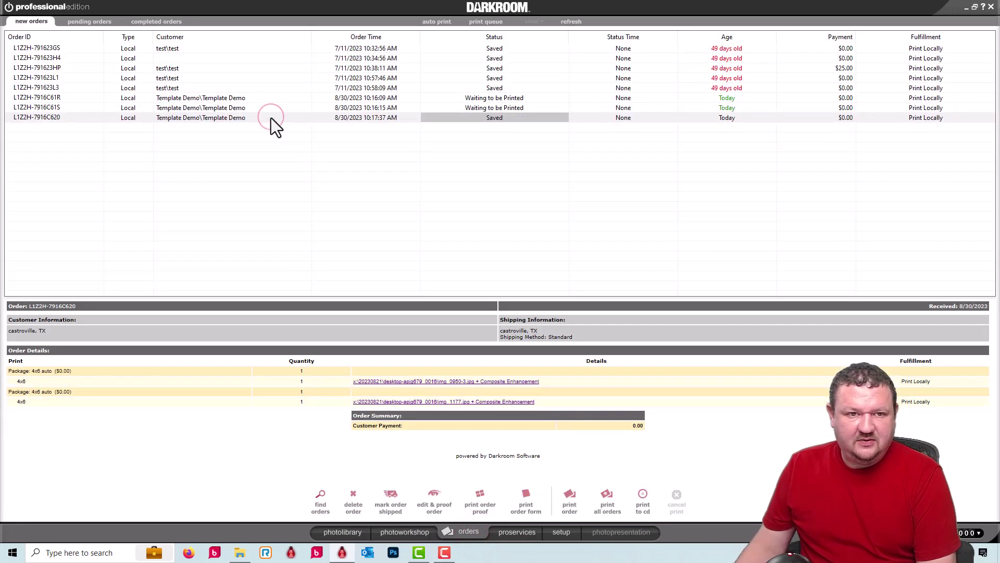
left_click(271, 118)
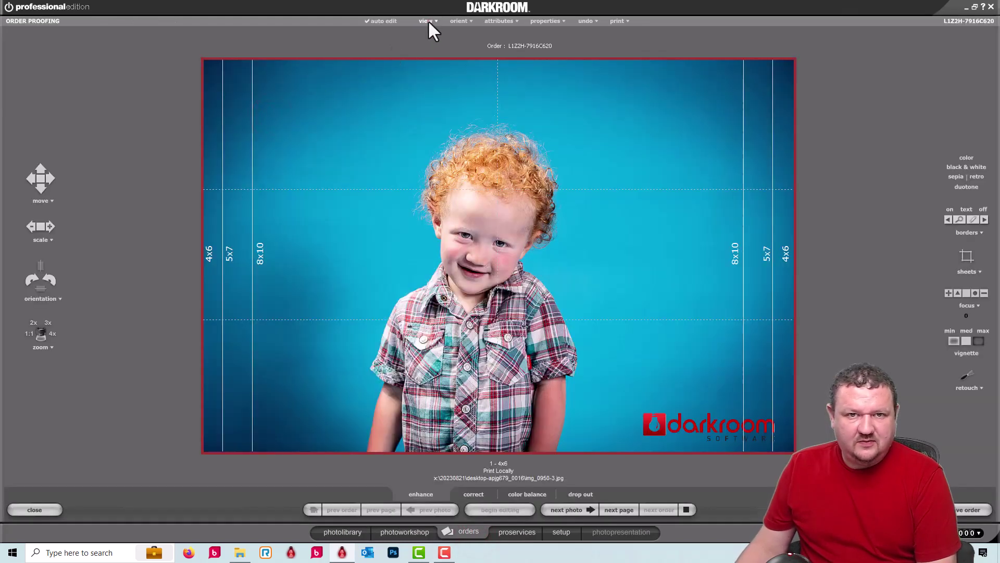
left_click(430, 22)
left_click(439, 43)
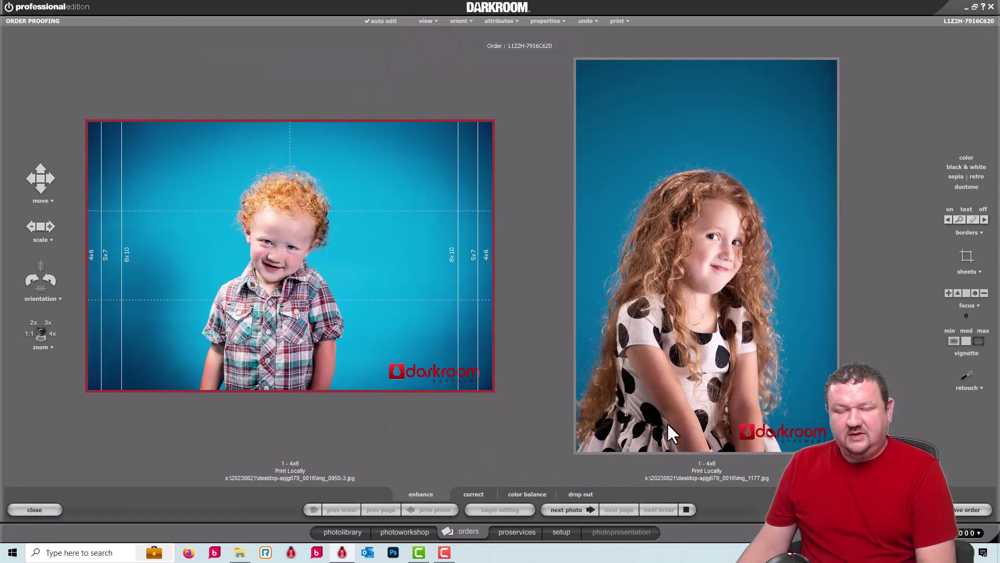